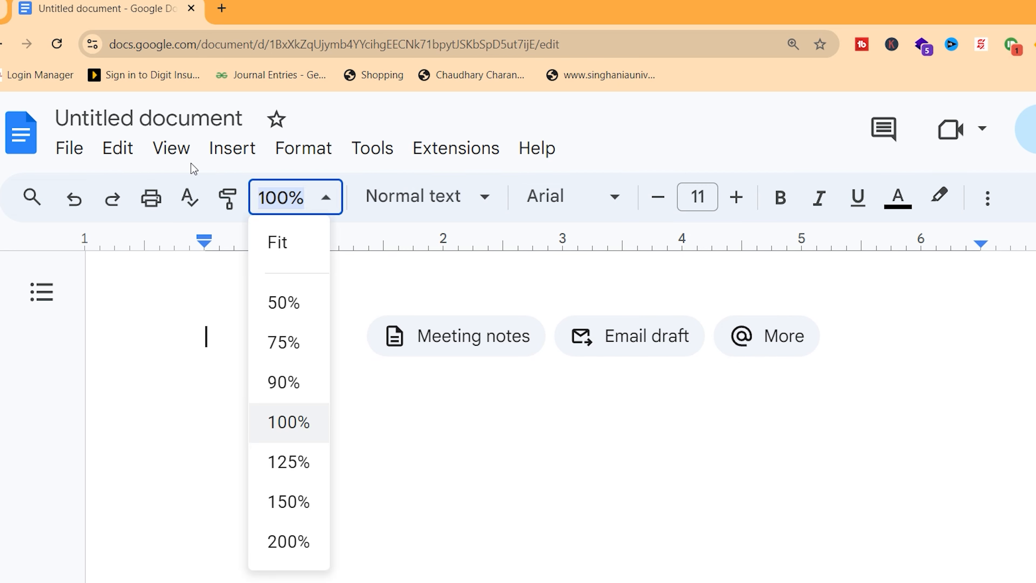
left_click(232, 150)
left_click(364, 151)
left_click(469, 150)
left_click(413, 422)
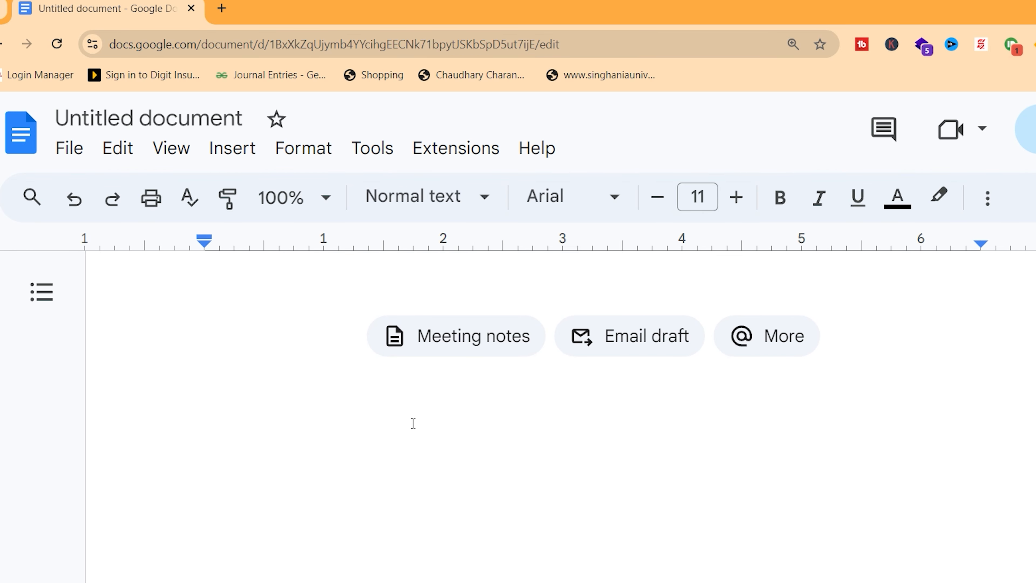
left_click(75, 150)
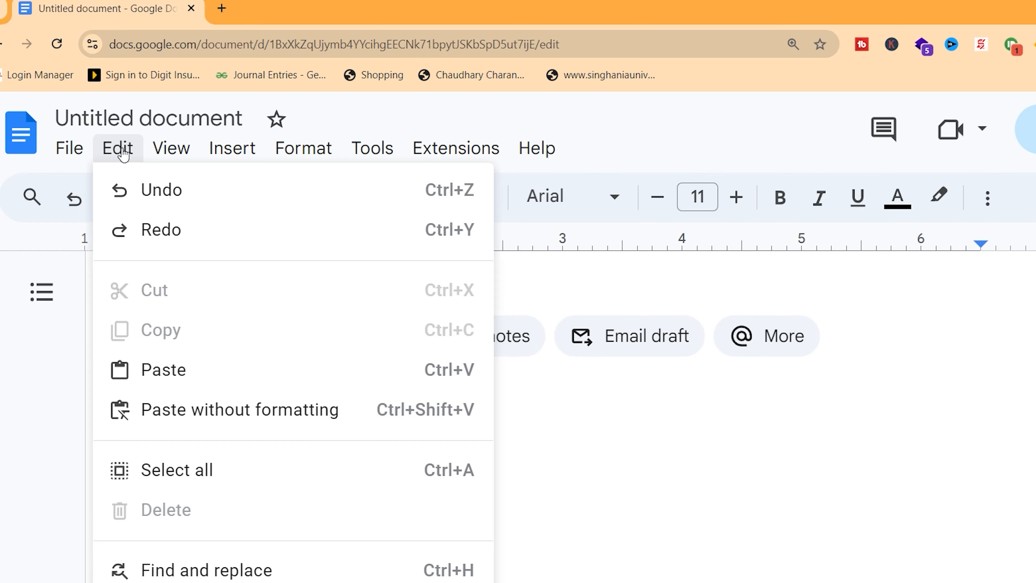
mouse_move(322, 159)
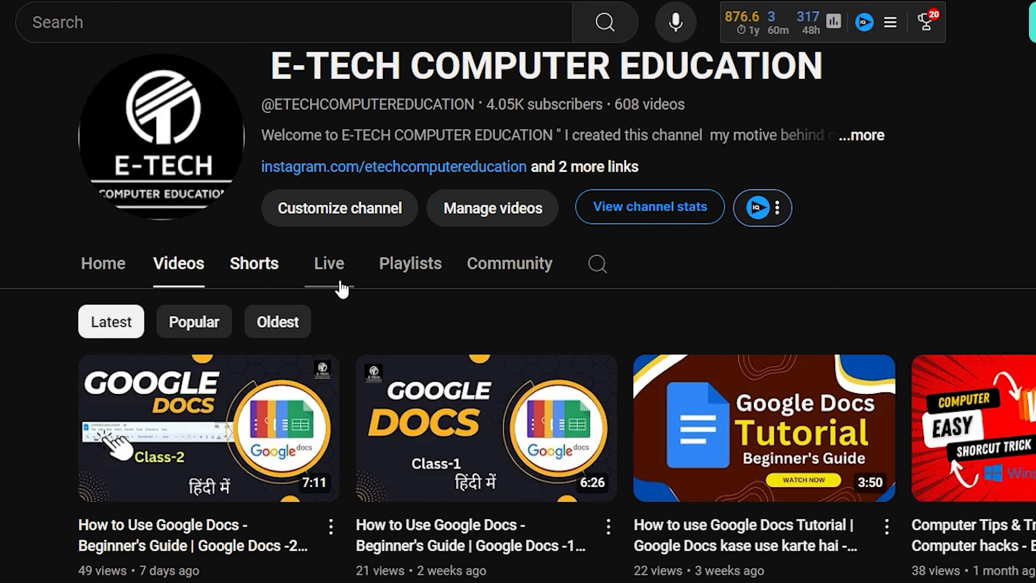
Step: Browse the videos, Shorts and playlists of the E-TECH COMPUTER EDUCATION channel on YouTube
scroll(336, 310, "down", 5)
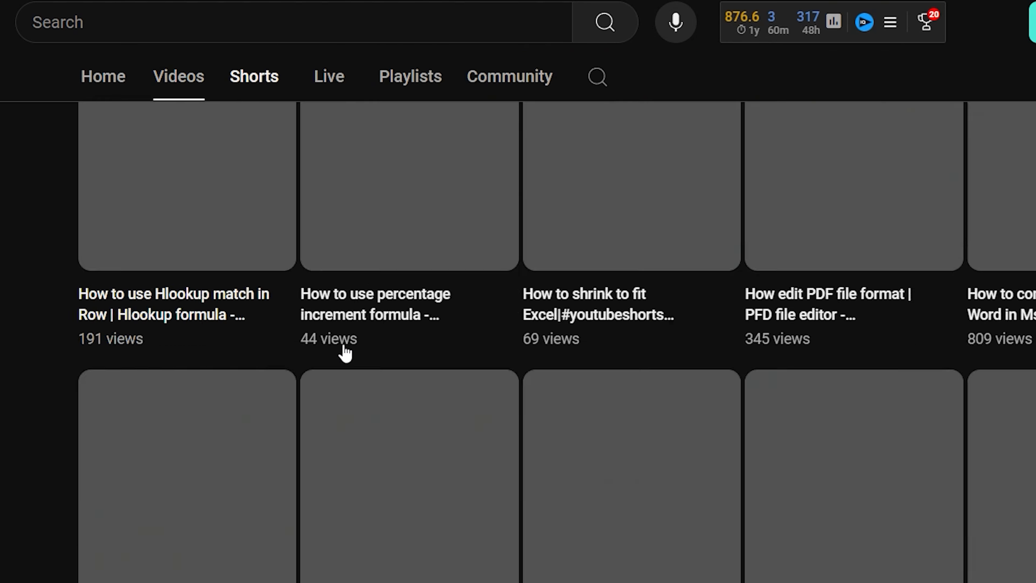
scroll(359, 384, "up", 5)
scroll(384, 420, "down", 8)
scroll(388, 427, "up", 8)
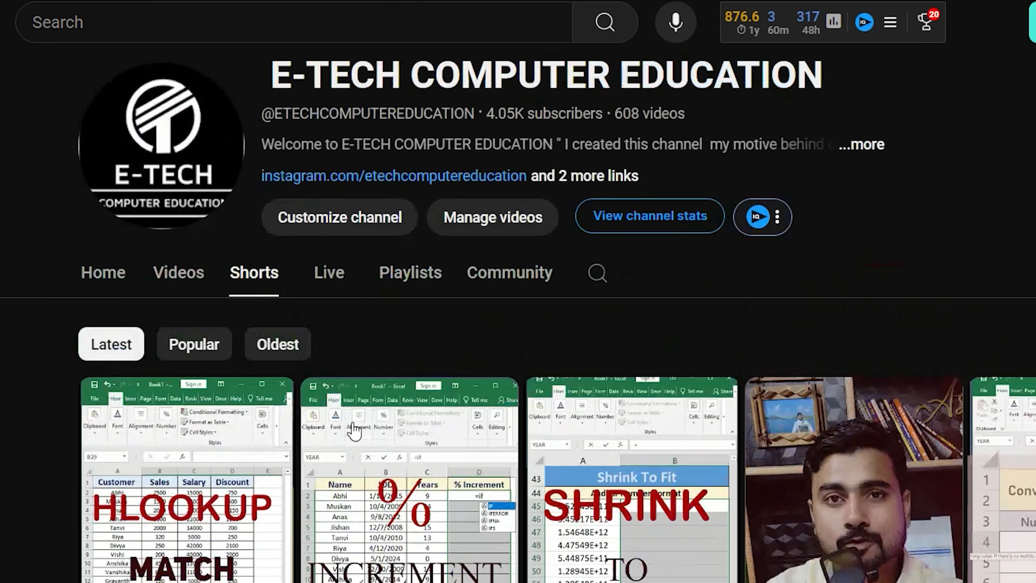
scroll(555, 466, "down", 8)
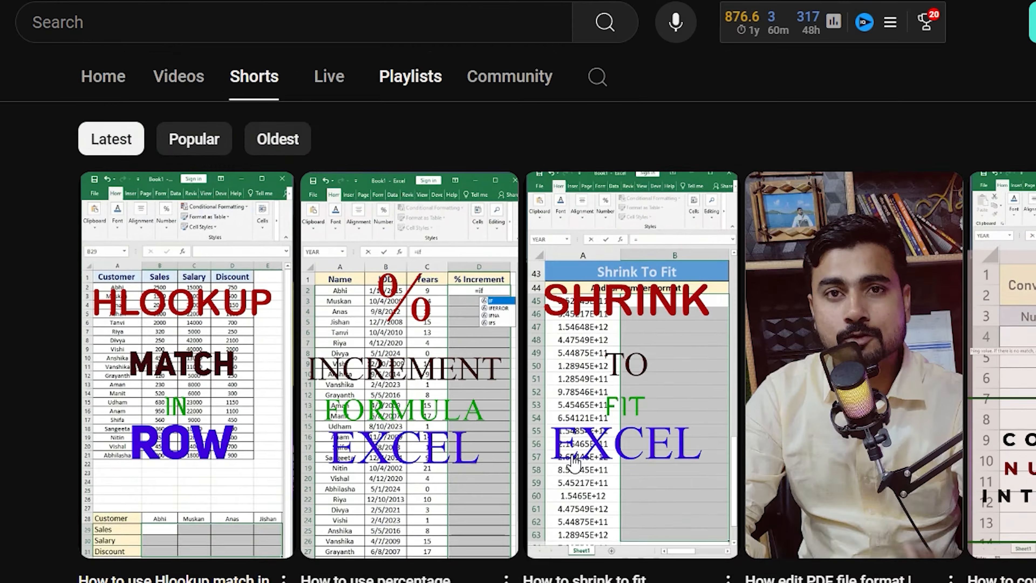
scroll(425, 424, "up", 6)
left_click(411, 366)
scroll(423, 298, "up", 2)
scroll(505, 363, "down", 8)
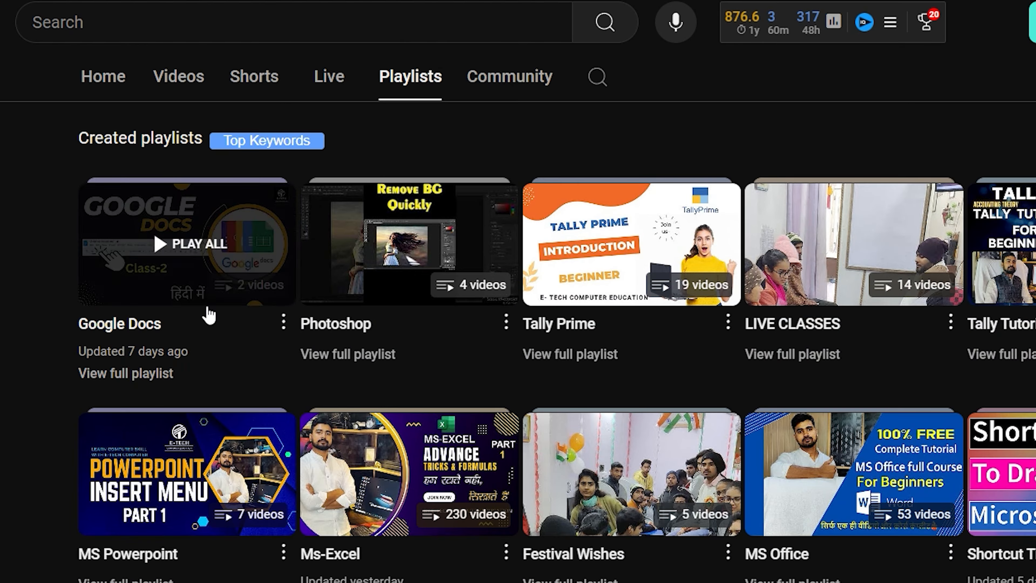
scroll(382, 440, "up", 8)
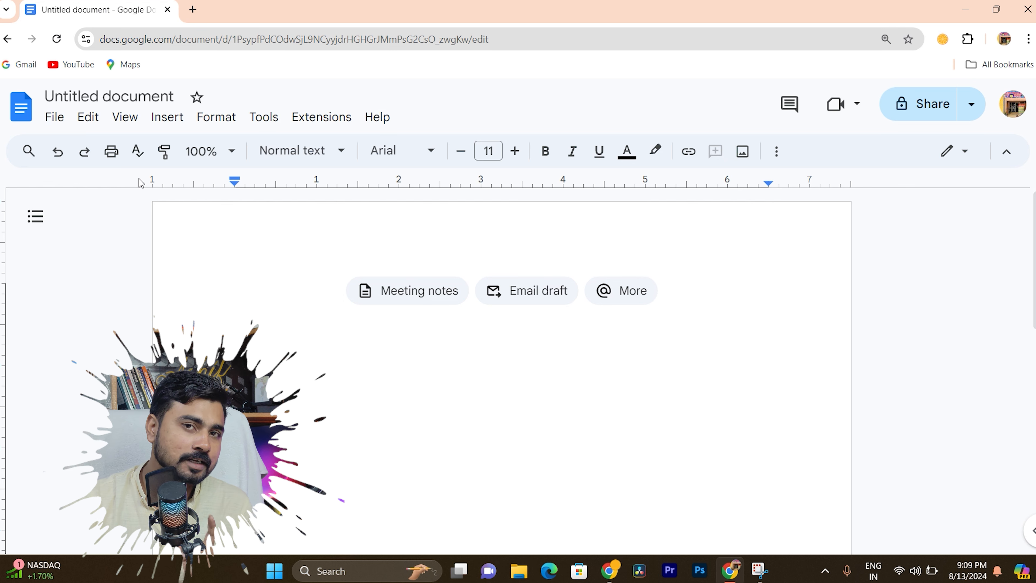
left_click(51, 120)
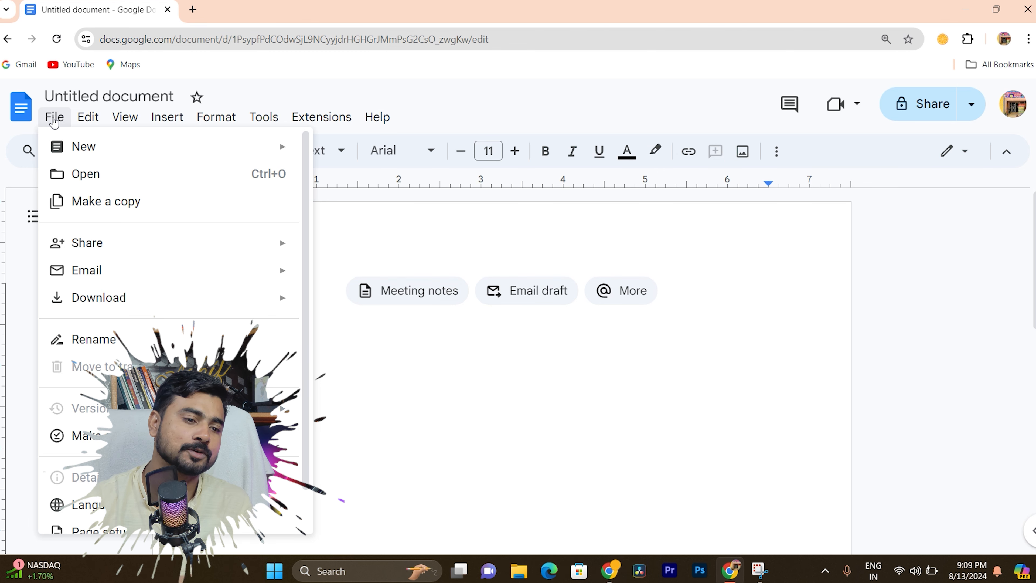
left_click(55, 122)
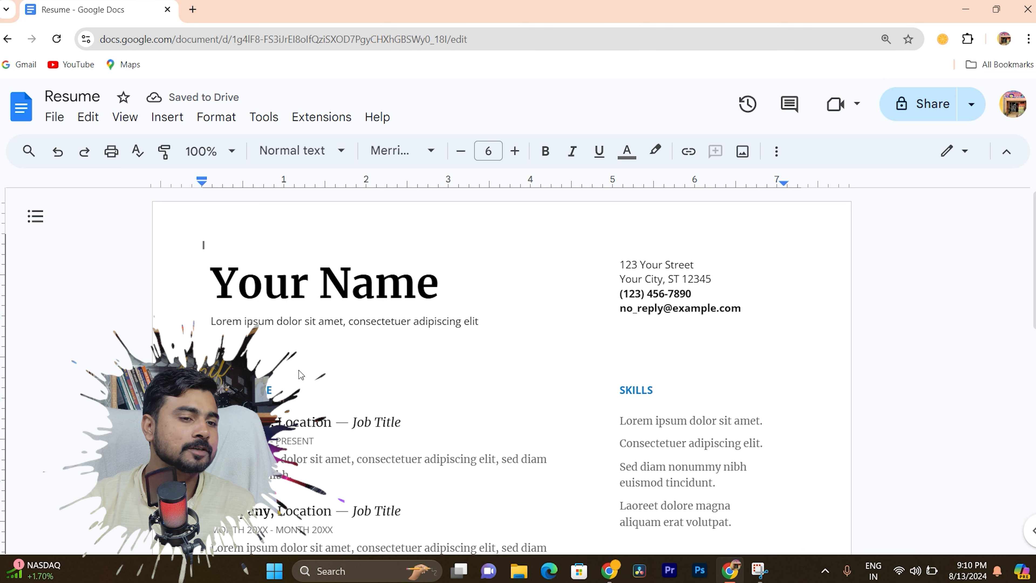
left_click(54, 118)
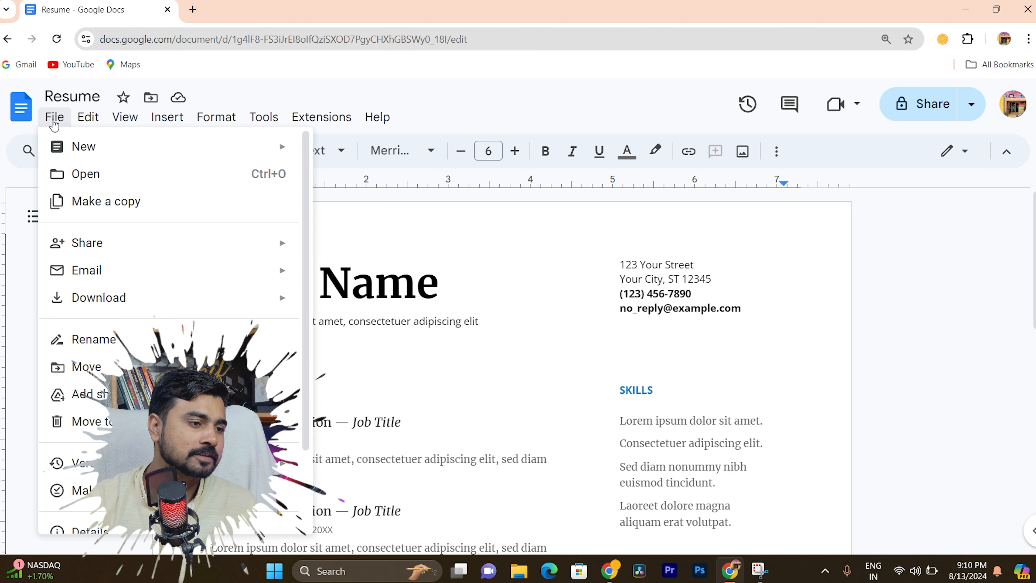
left_click(474, 214)
scroll(601, 287, "down", 10)
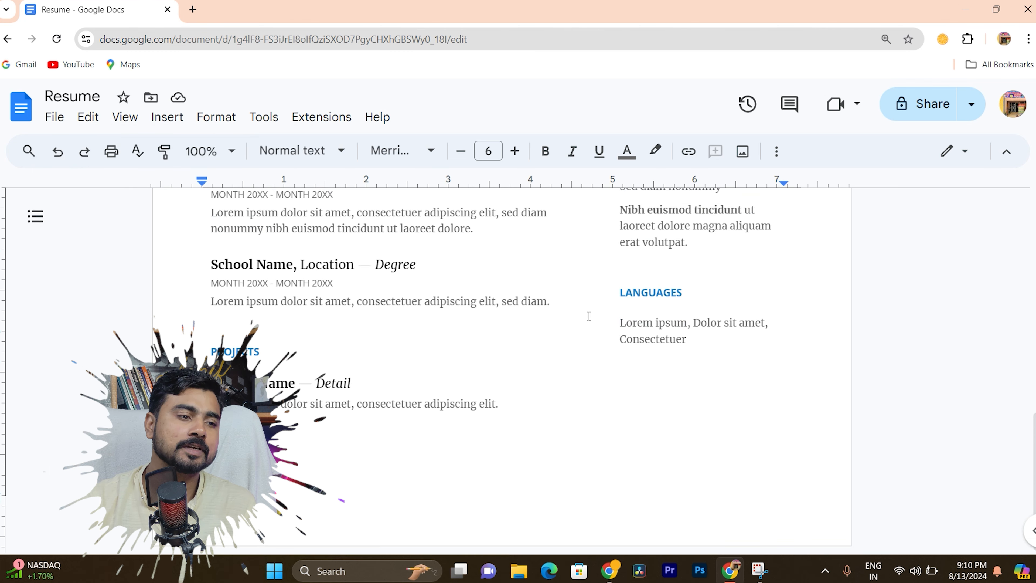
scroll(580, 326, "up", 5)
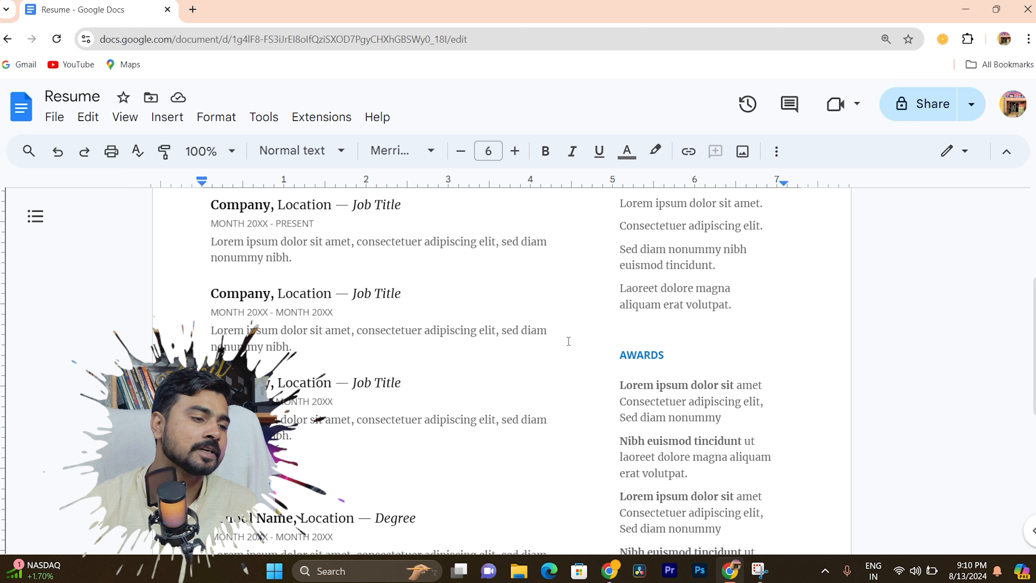
Step: Create a new blank document from the Resume document and close its tab
left_click(55, 119)
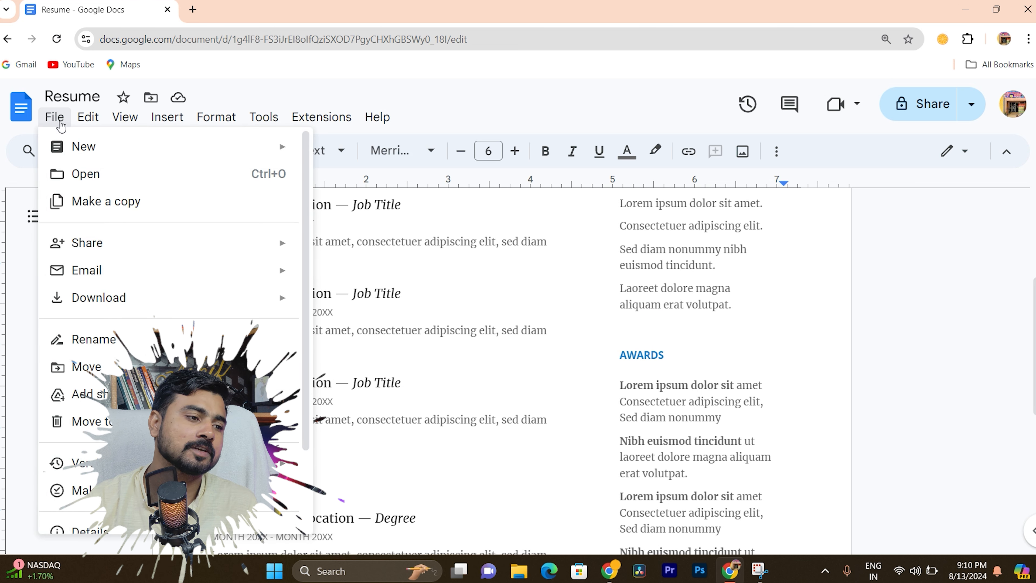
mouse_move(59, 148)
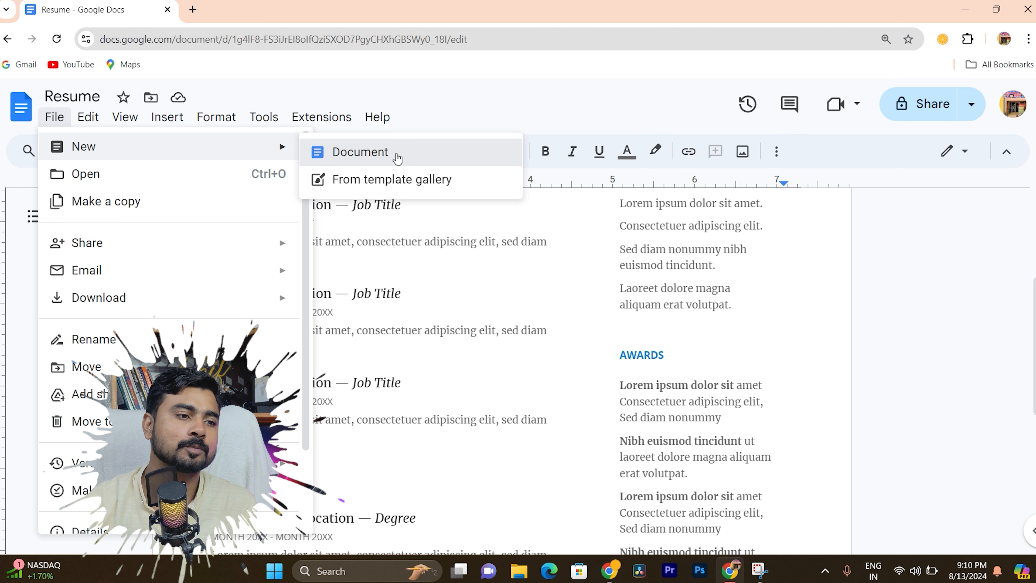
left_click(396, 158)
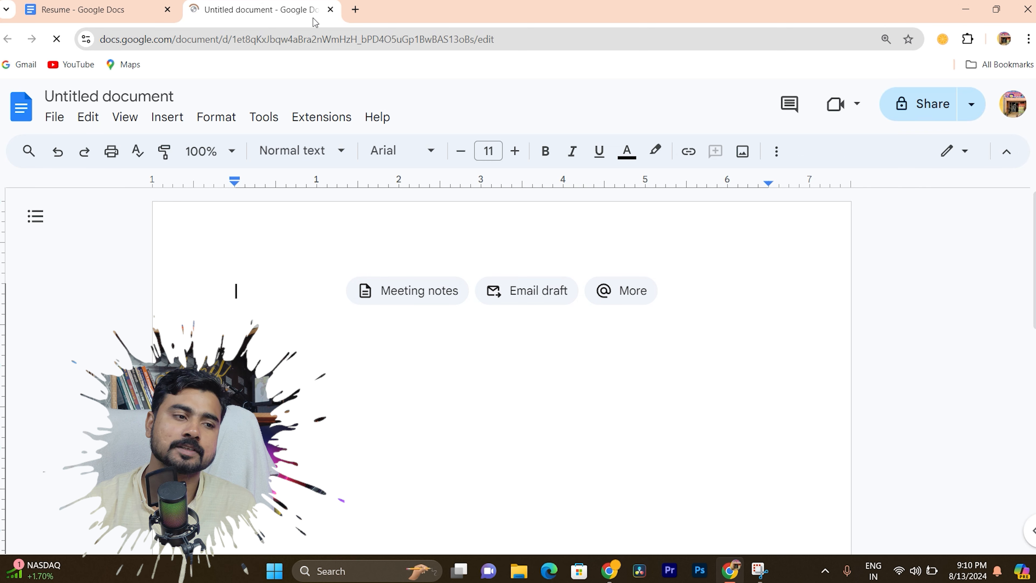
left_click(330, 9)
left_click(54, 117)
mouse_move(122, 147)
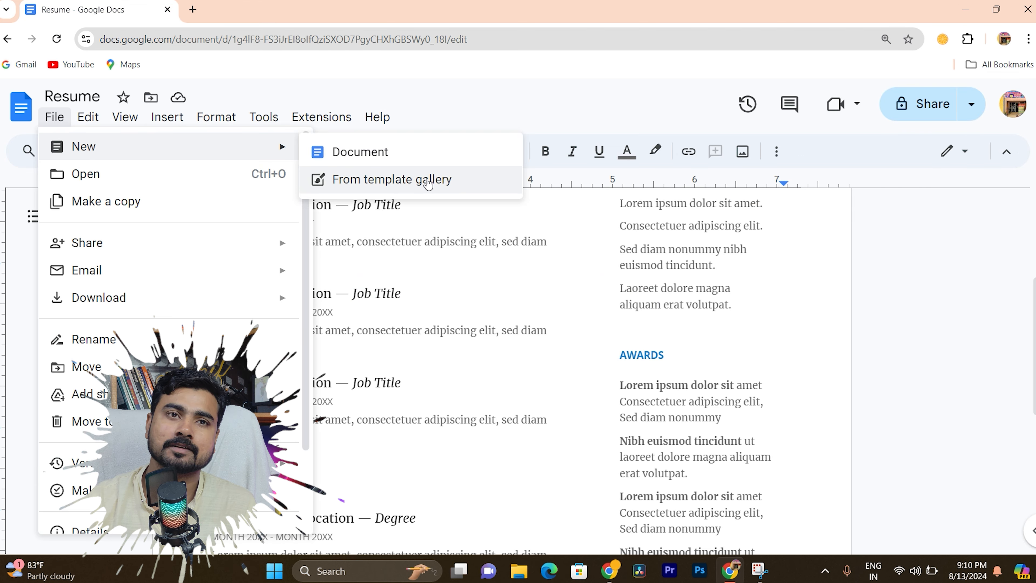
left_click(502, 295)
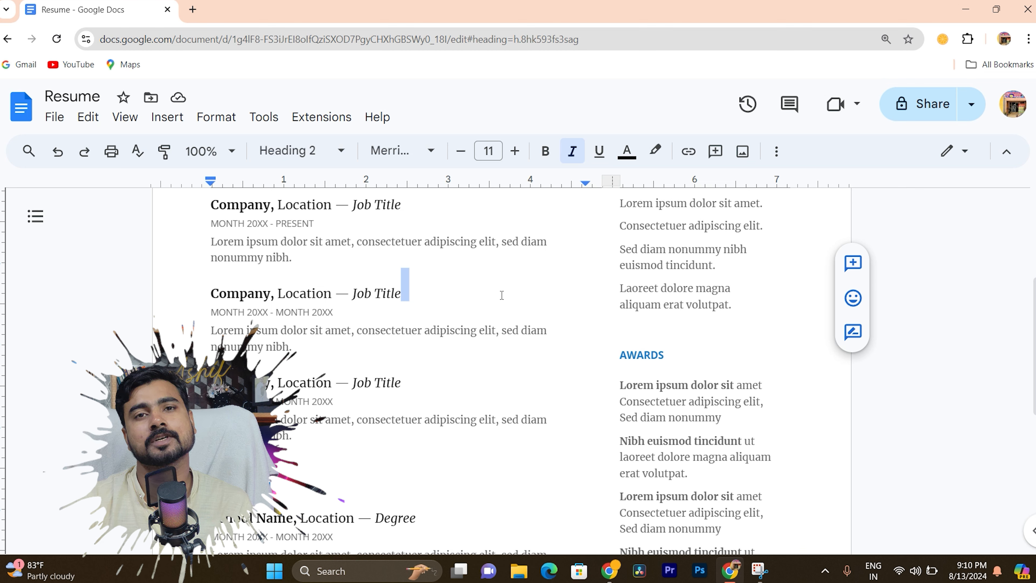
Step: Open the template gallery for a new document and examine the recently used, resume, letter and personal templates
left_click(54, 116)
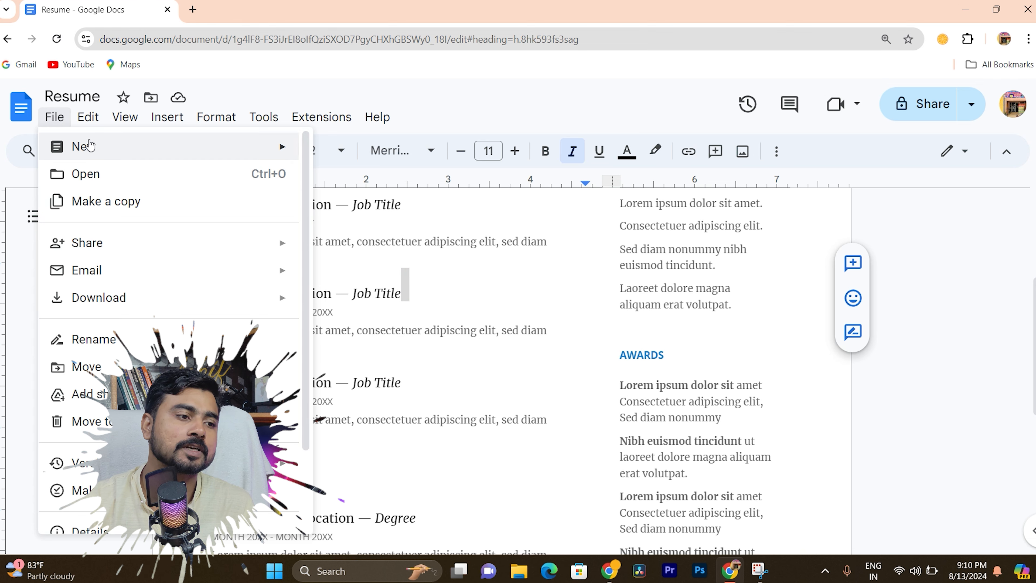
mouse_move(97, 144)
left_click(402, 186)
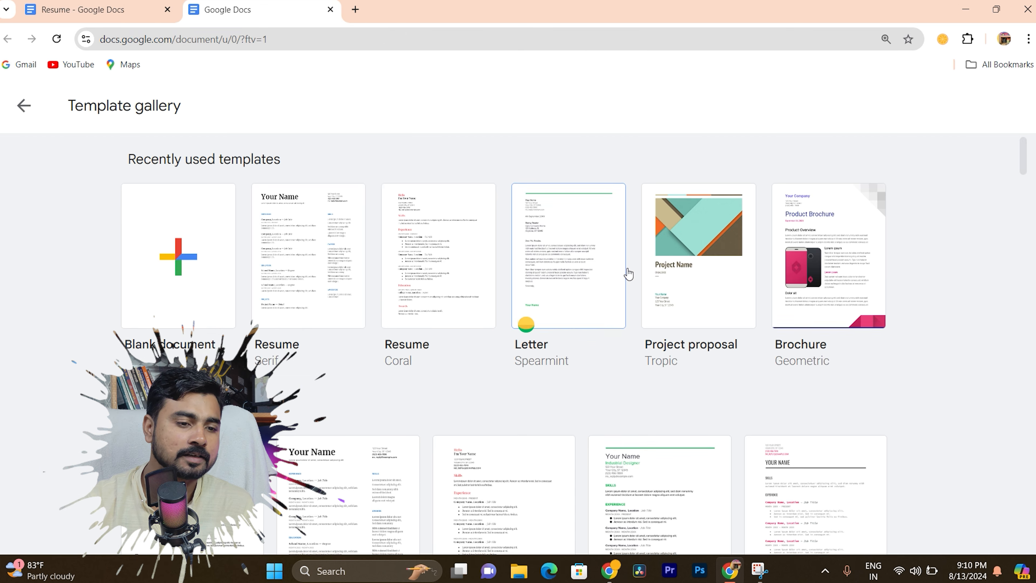
scroll(577, 283, "down", 10)
scroll(577, 283, "up", 10)
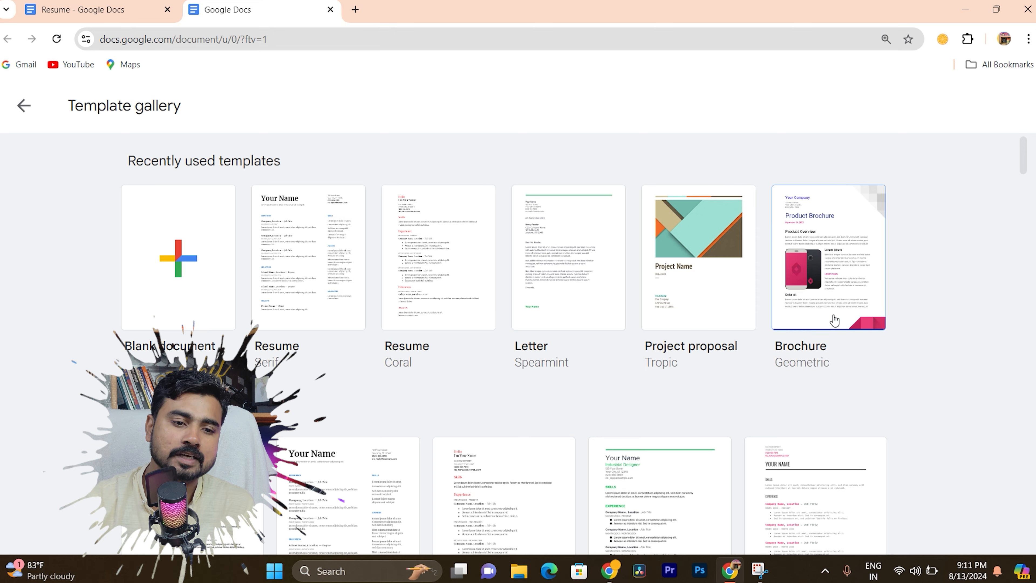
scroll(740, 313, "down", 3)
scroll(661, 323, "down", 12)
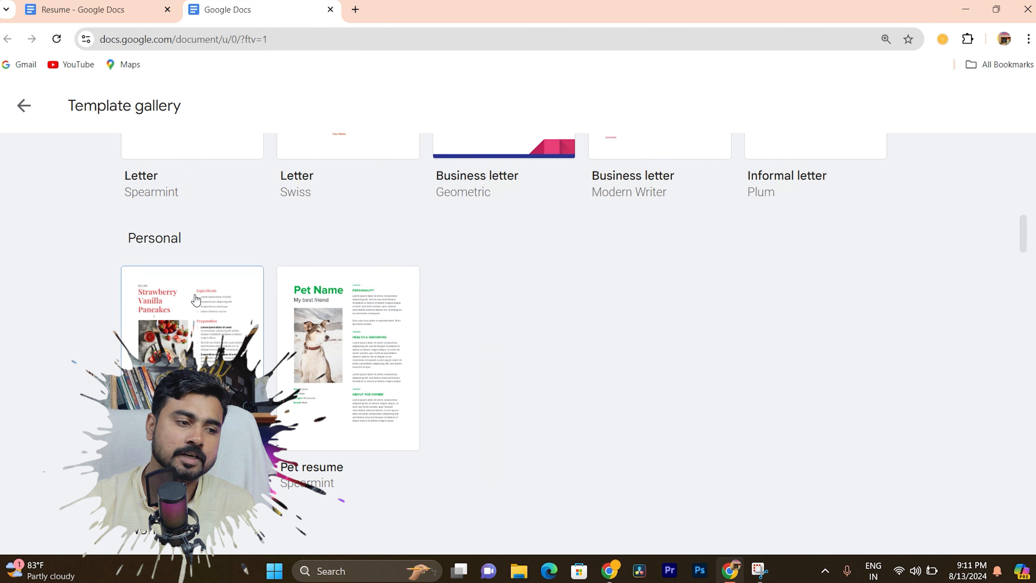
scroll(473, 314, "up", 8)
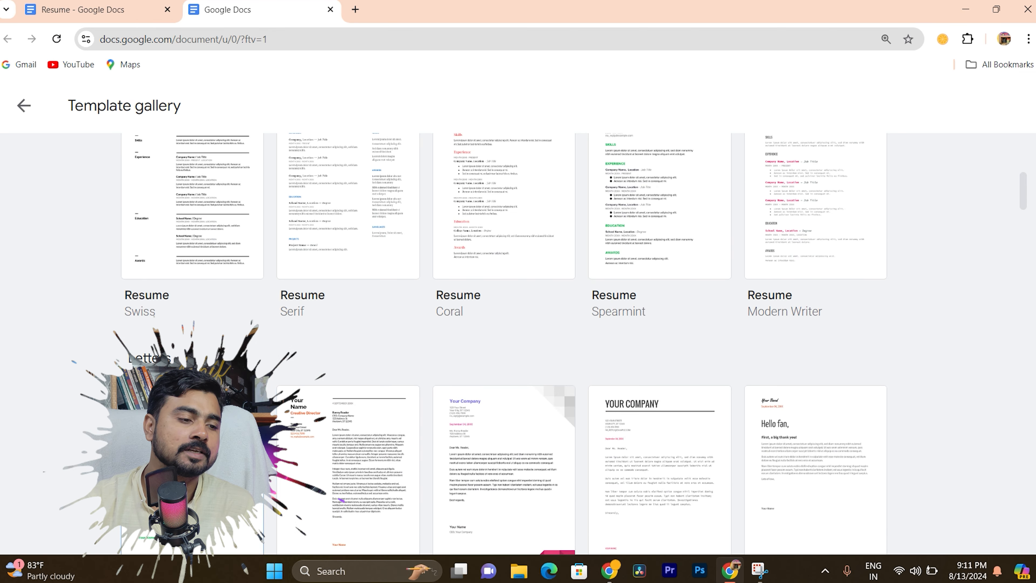
scroll(440, 418, "down", 2)
scroll(439, 418, "up", 10)
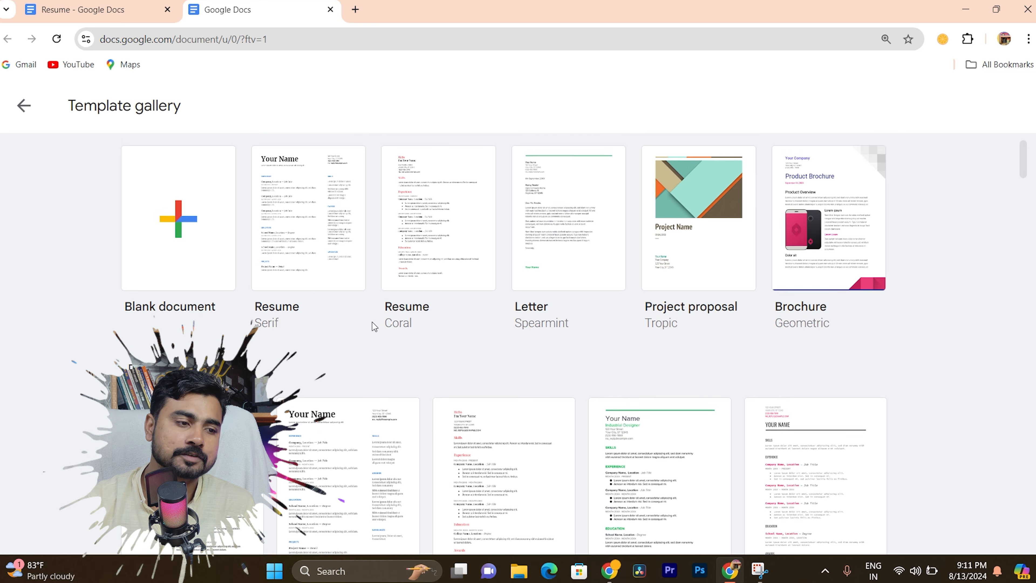
left_click_drag(1024, 161, 1033, 138)
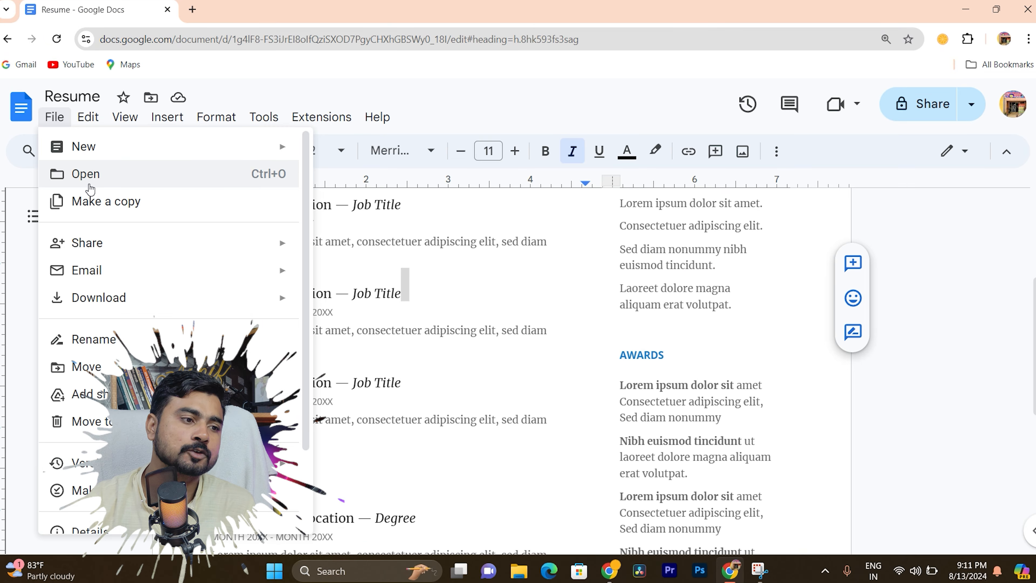
Step: Start opening a file and look through the My Drive, Shared with me, Starred, Computers, Upload and Recent sources
left_click(89, 186)
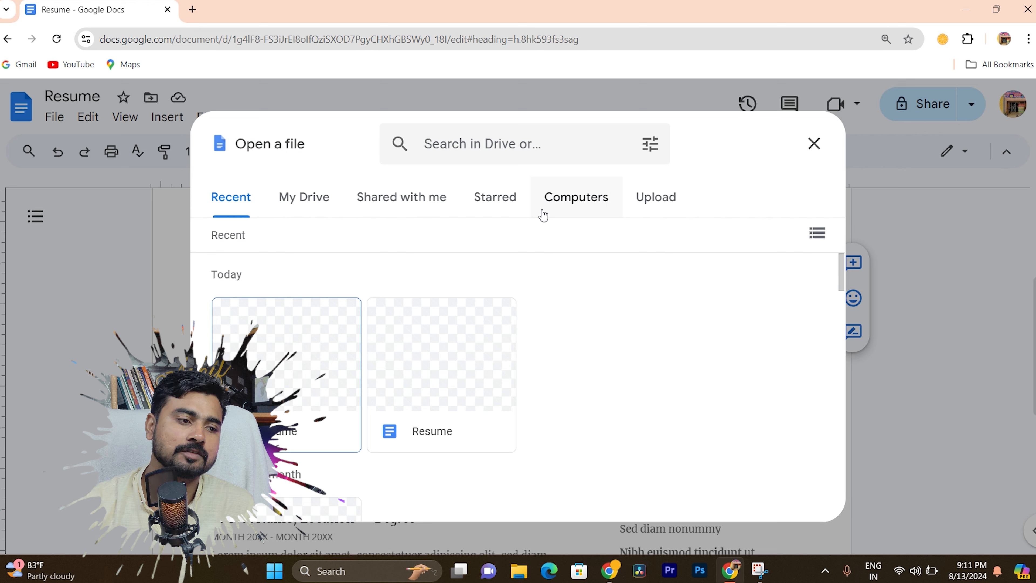
left_click(306, 199)
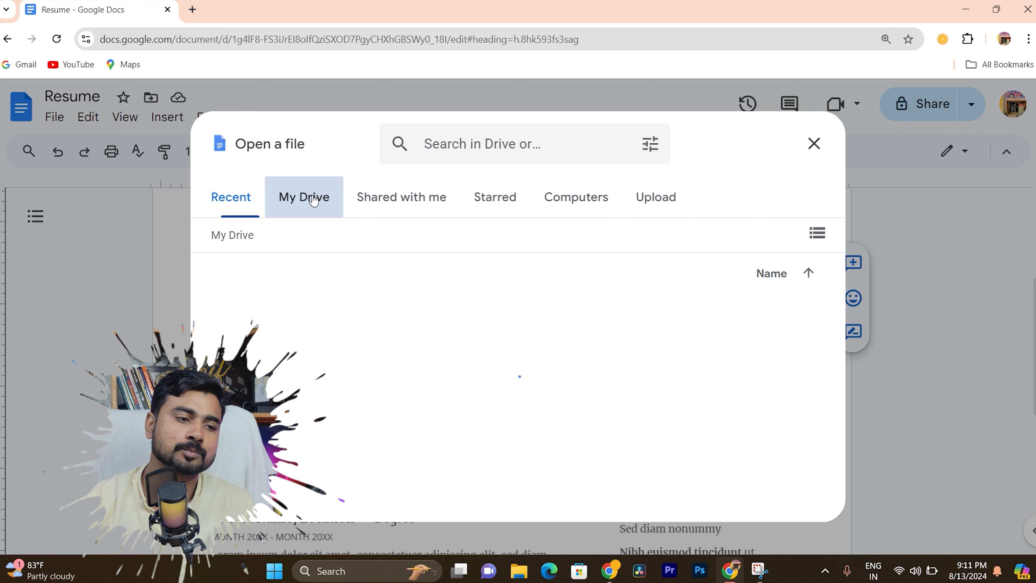
left_click(418, 200)
left_click(491, 200)
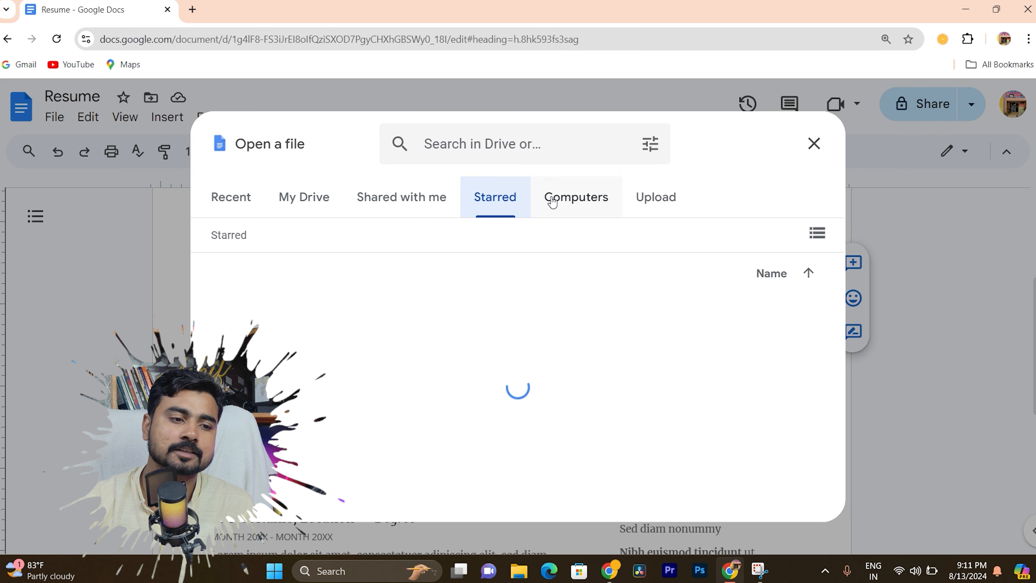
left_click(566, 199)
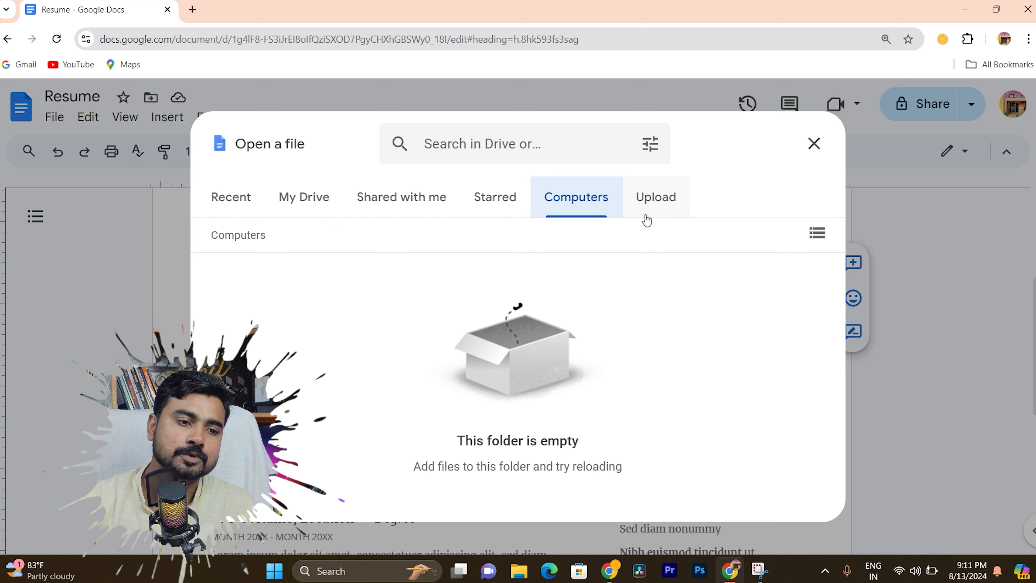
left_click(652, 204)
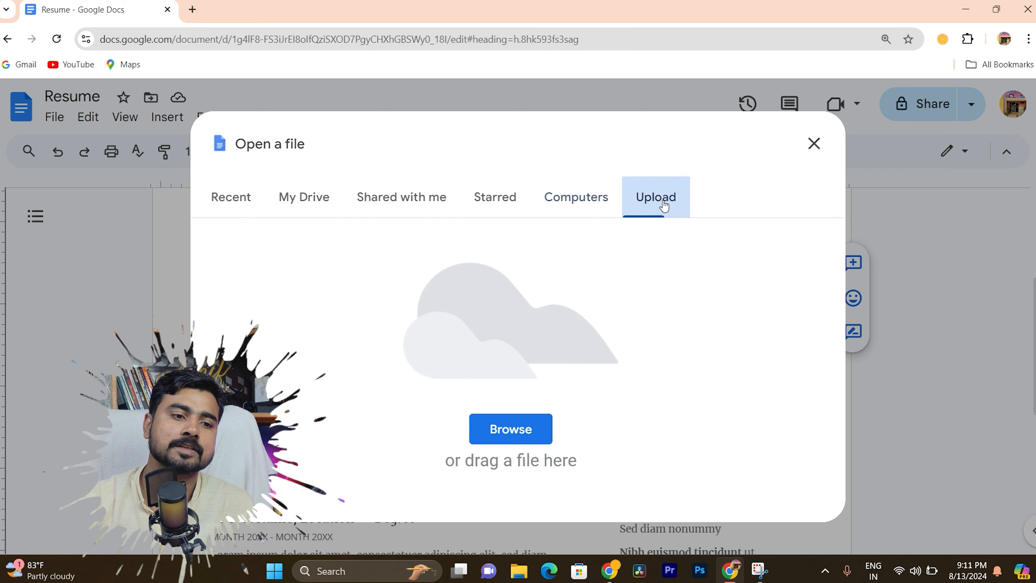
left_click(255, 200)
Step: Upload the Brickfitness & health LLP Word file from the Downloads folder and open it from the recent files
left_click(646, 202)
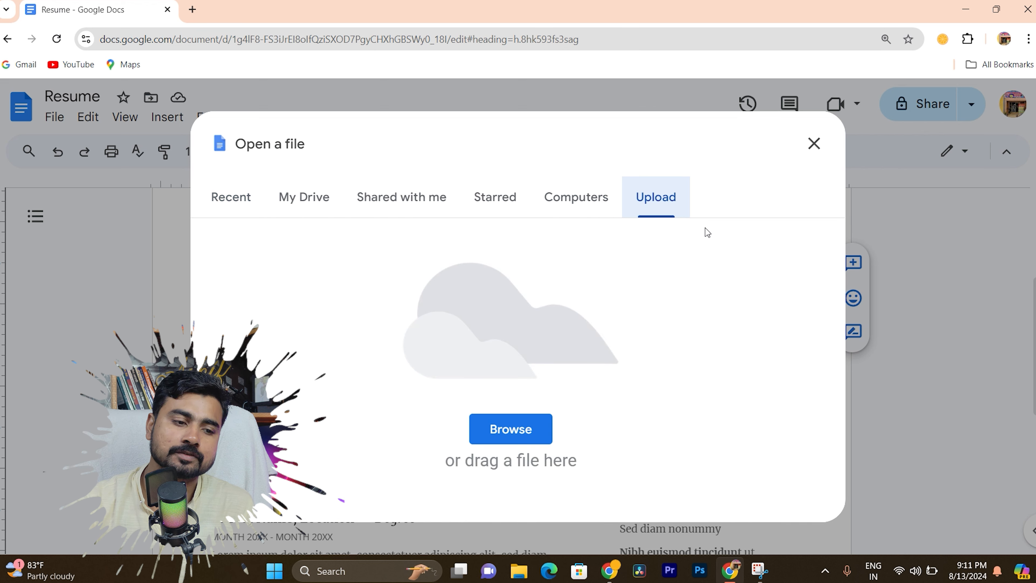
left_click(525, 428)
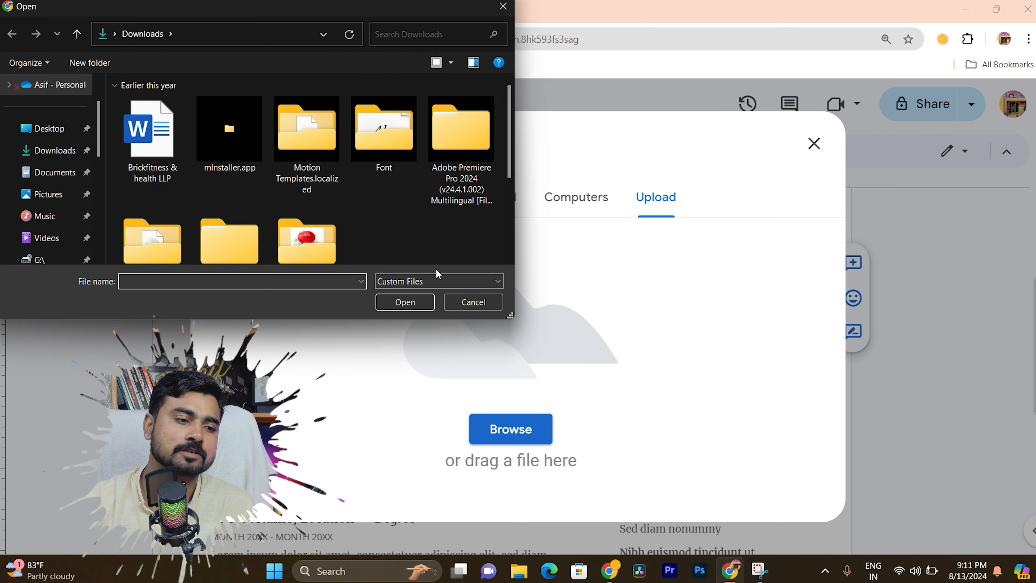
double_click(138, 127)
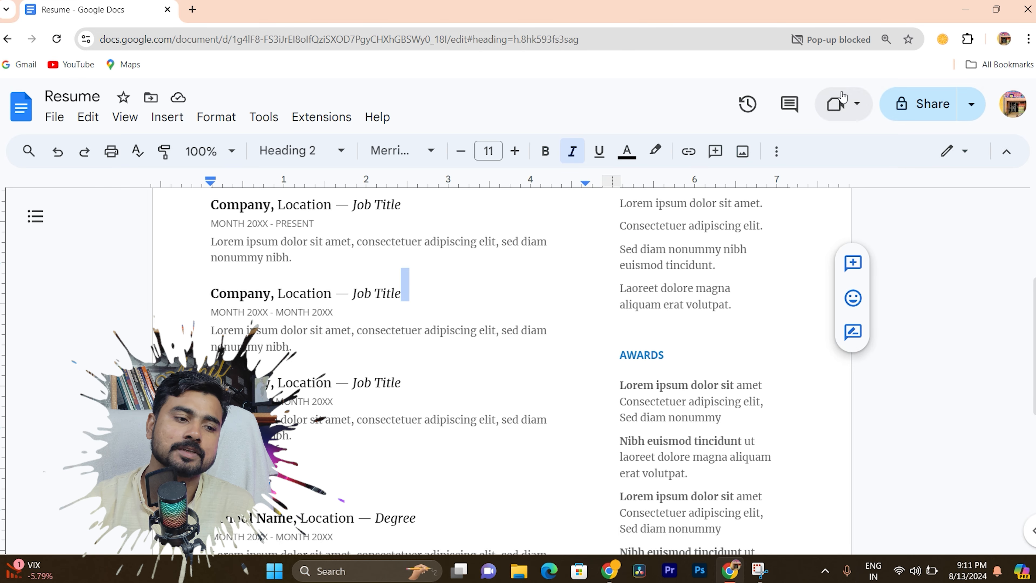
left_click(862, 46)
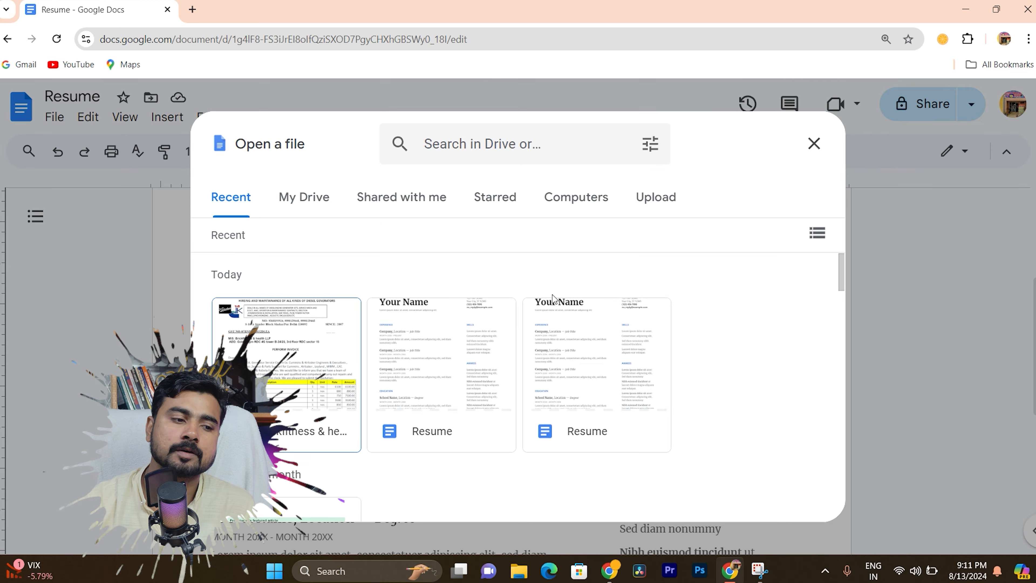
left_click(260, 349)
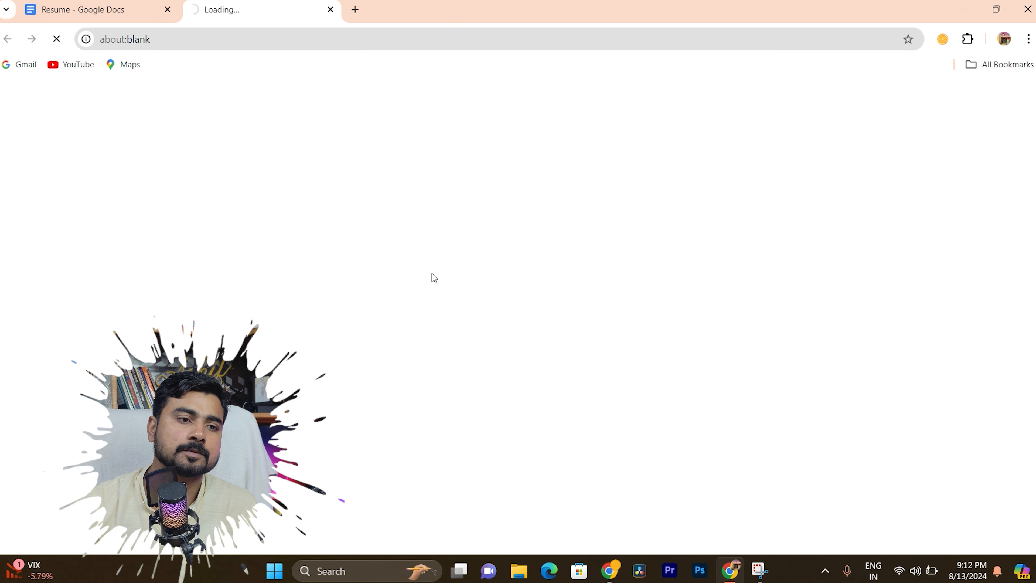
Step: Look through the uploaded Brickfitness & health LLP document and close its tab
scroll(431, 294, "down", 5)
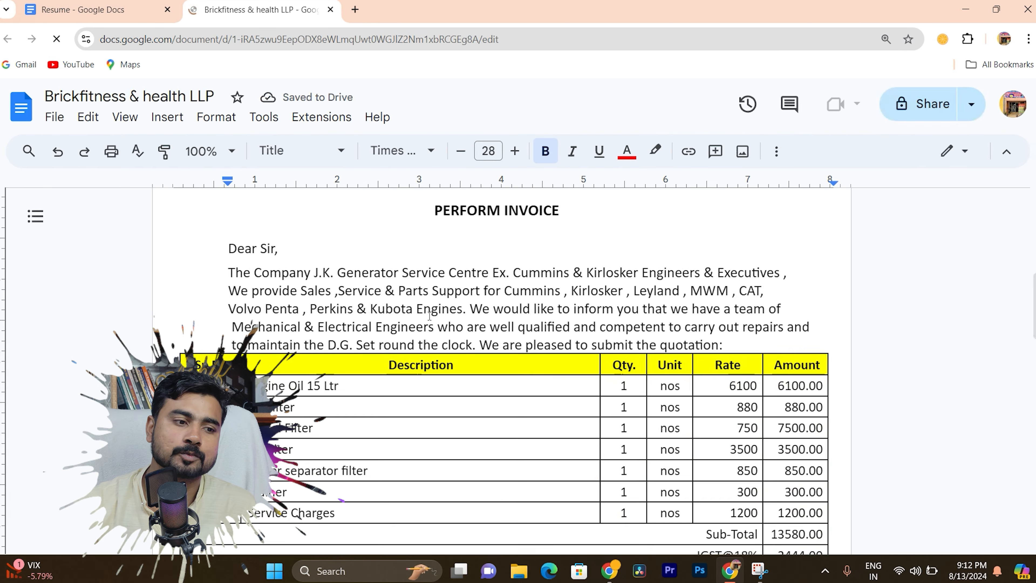
scroll(430, 315, "down", 10)
key("ctrl+w")
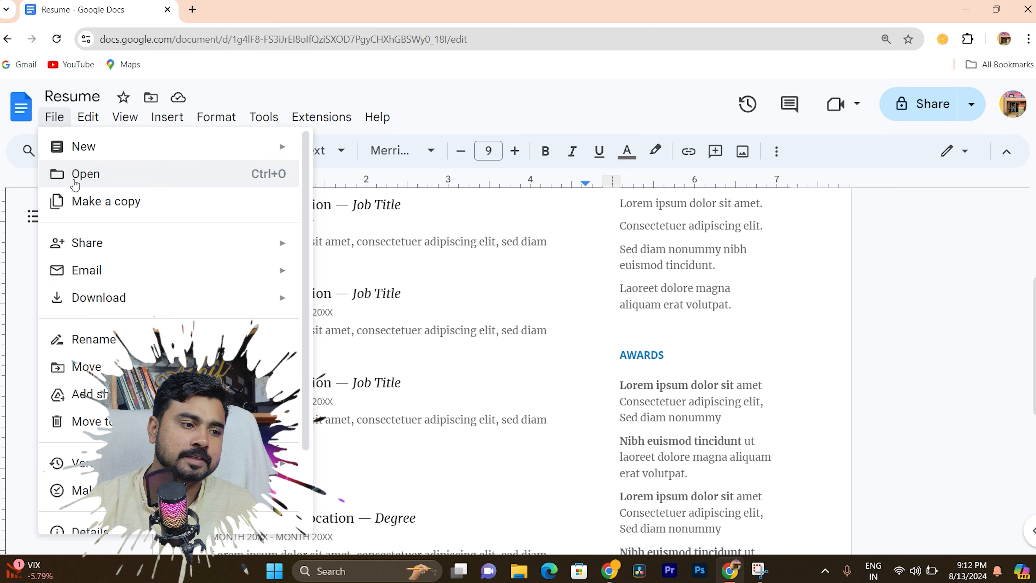
Step: Copy the Resume document into My Drive as Copy of Resume, sharing it with the same people, and close the copy's tab
left_click(80, 206)
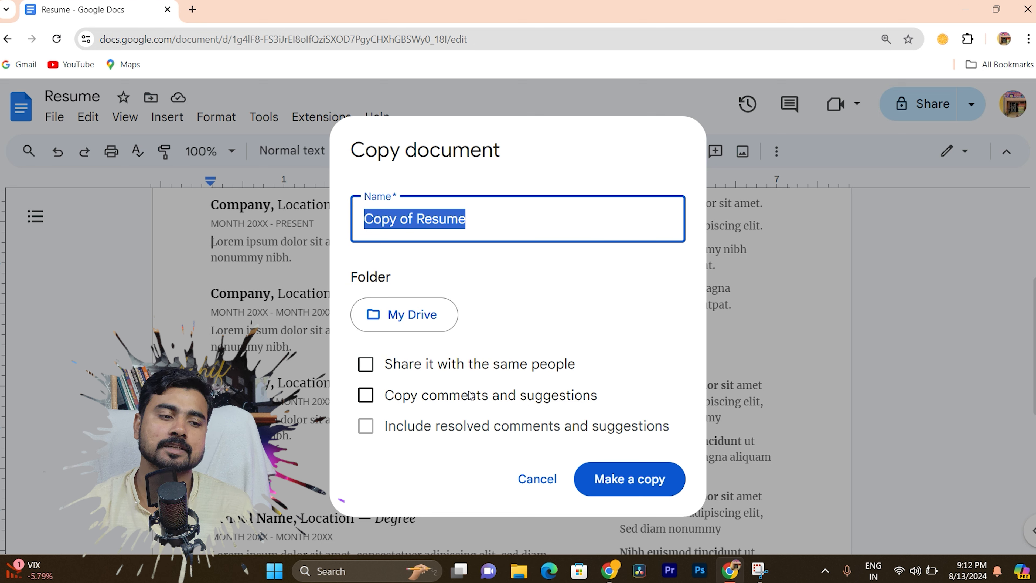
left_click(471, 364)
left_click(620, 479)
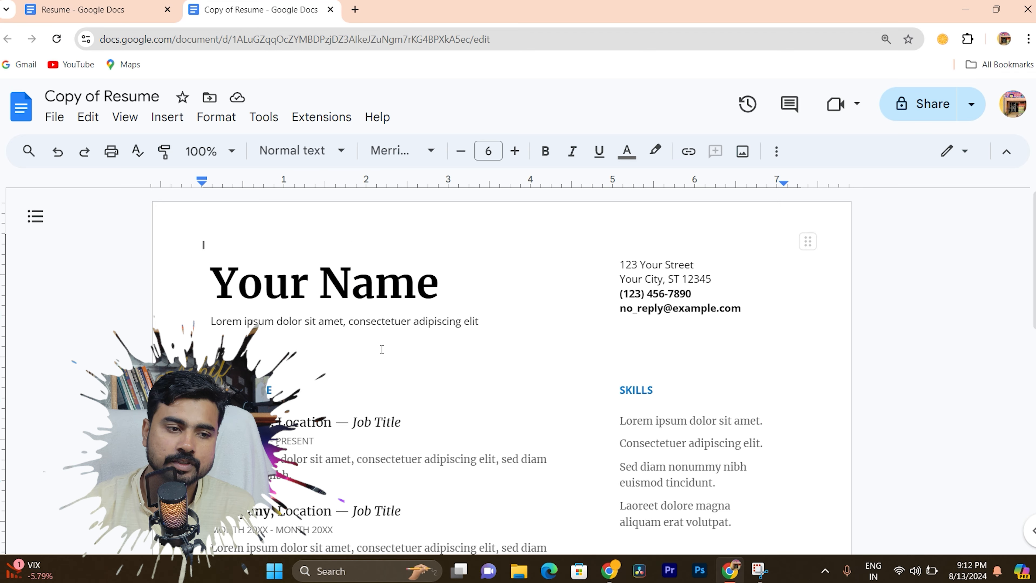
scroll(391, 353, "down", 10)
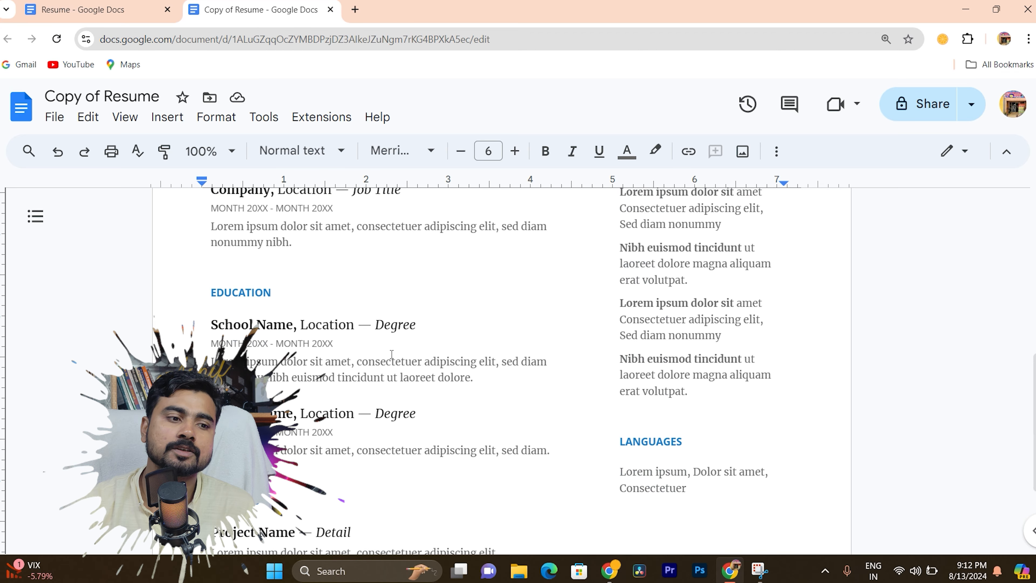
left_click(938, 105)
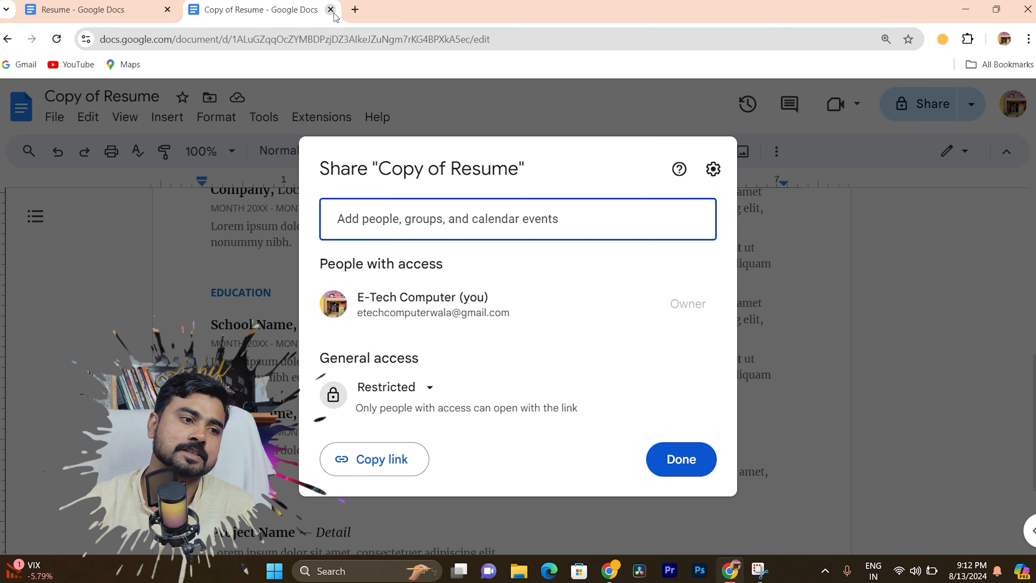
left_click(331, 11)
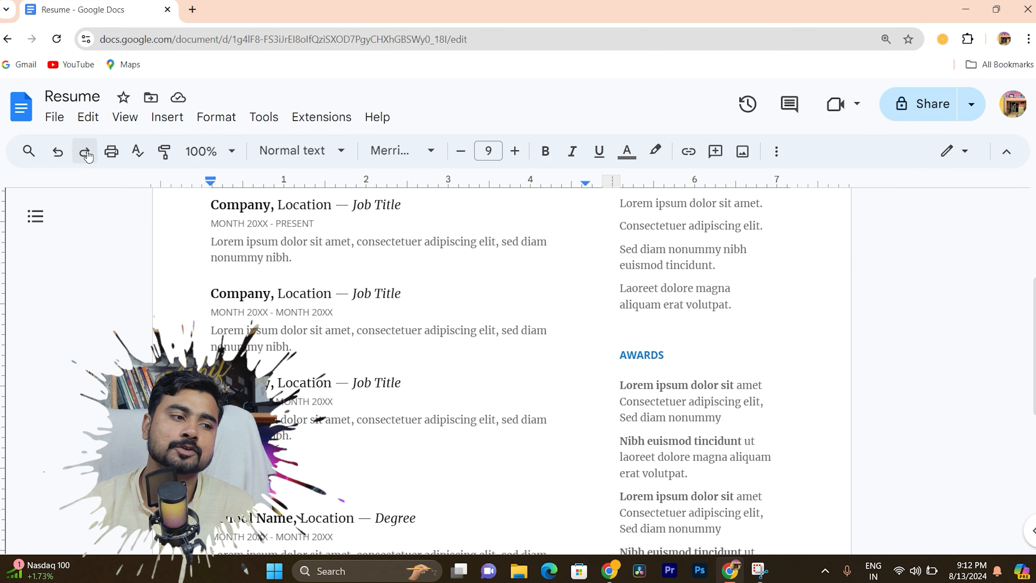
Step: Open the settings for sharing Resume with others and look at the suggested people to add
left_click(54, 117)
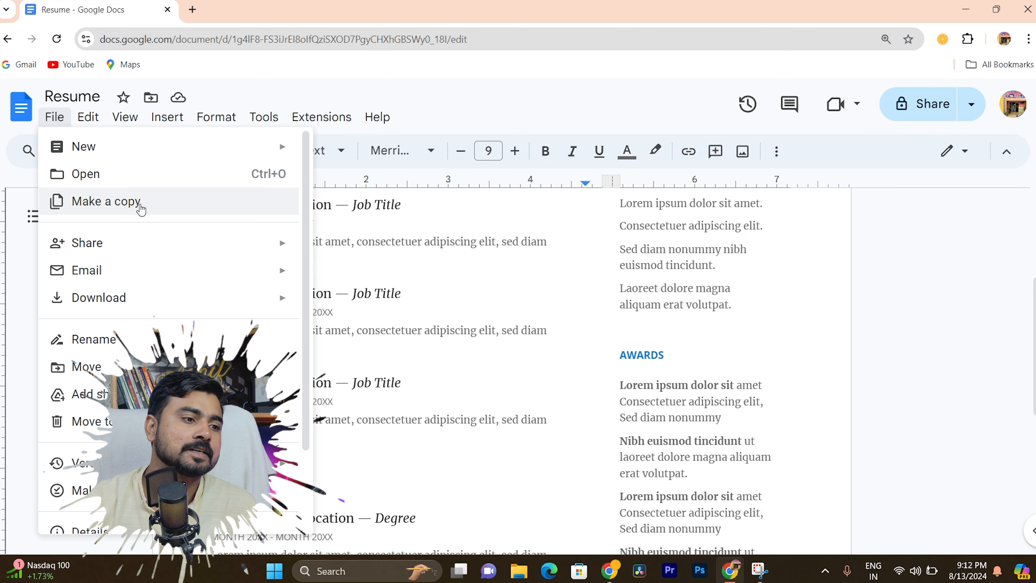
mouse_move(134, 250)
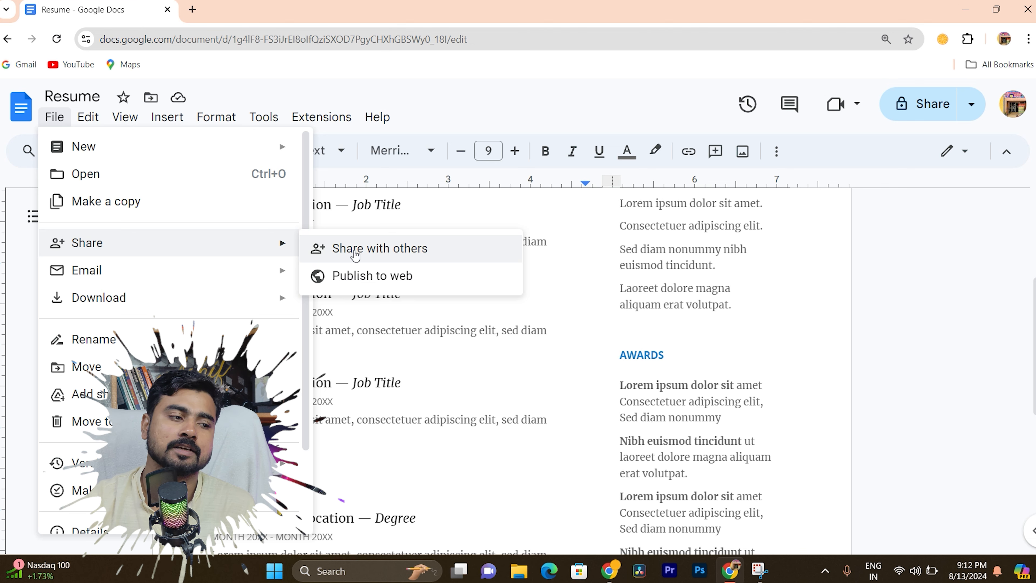
left_click(356, 255)
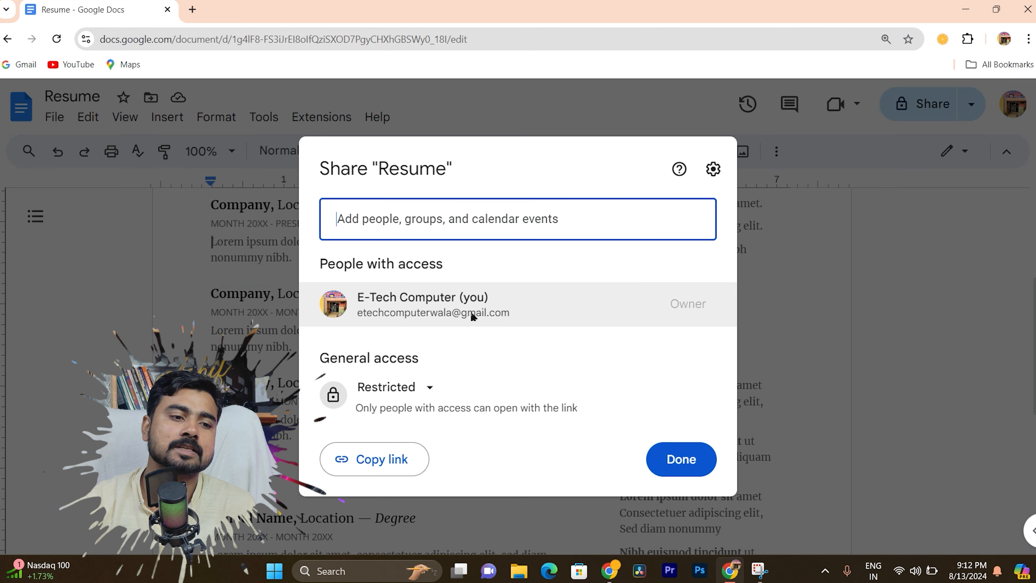
left_click(395, 225)
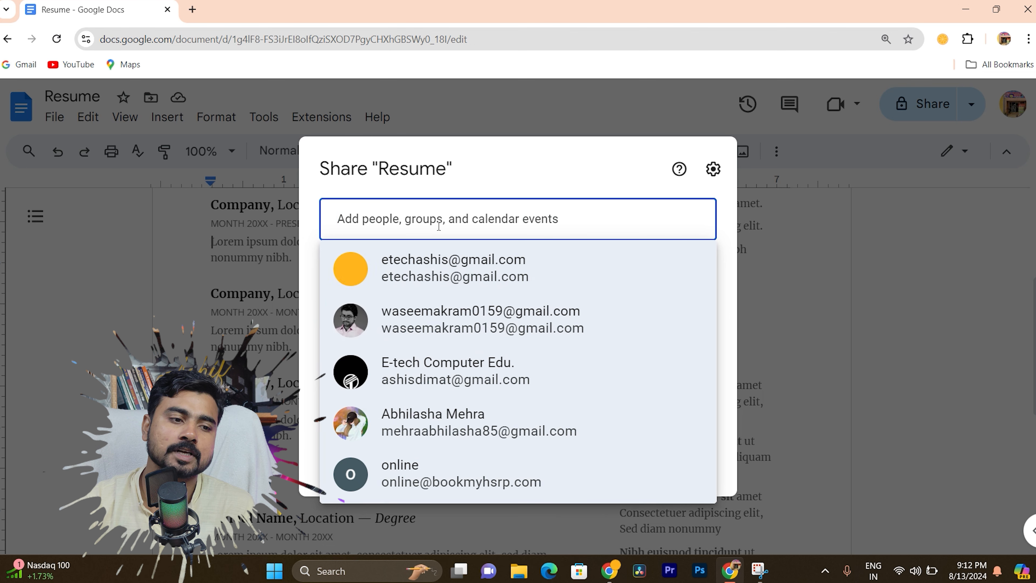
left_click(610, 180)
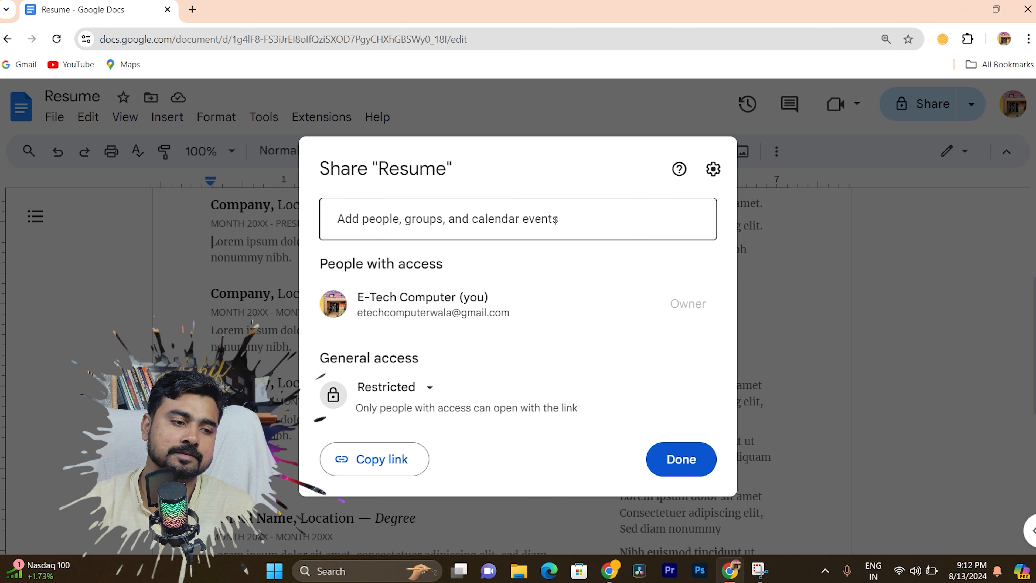
Step: Examine the General access choices for Resume and close the sharing settings with Restricted kept
left_click(426, 387)
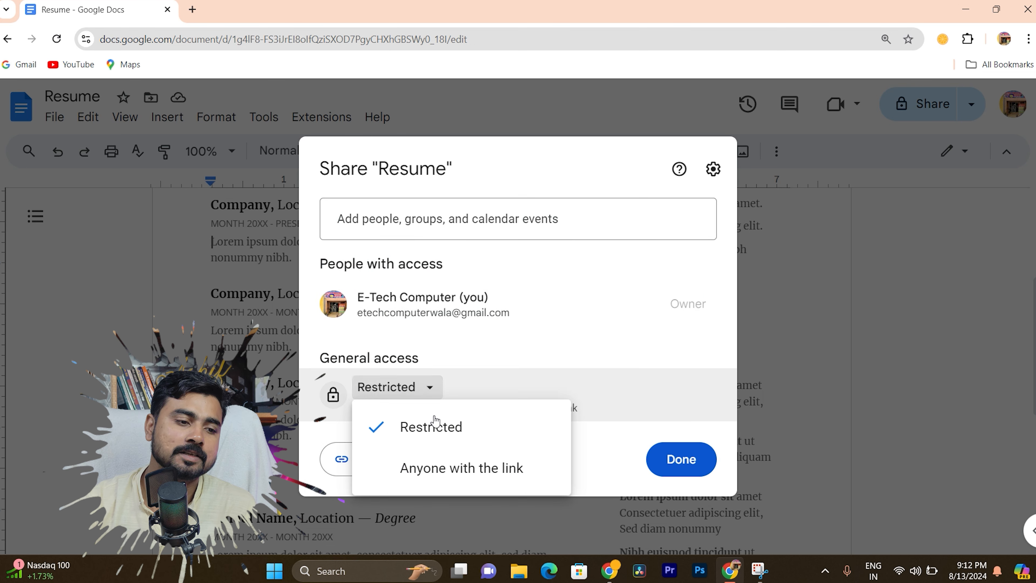
left_click(435, 397)
left_click(435, 397)
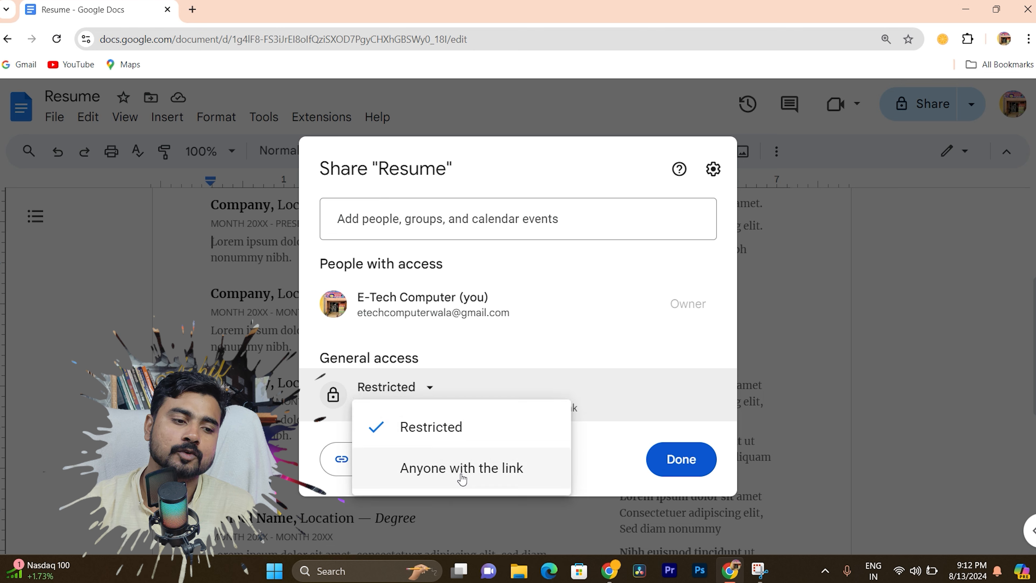
left_click(434, 402)
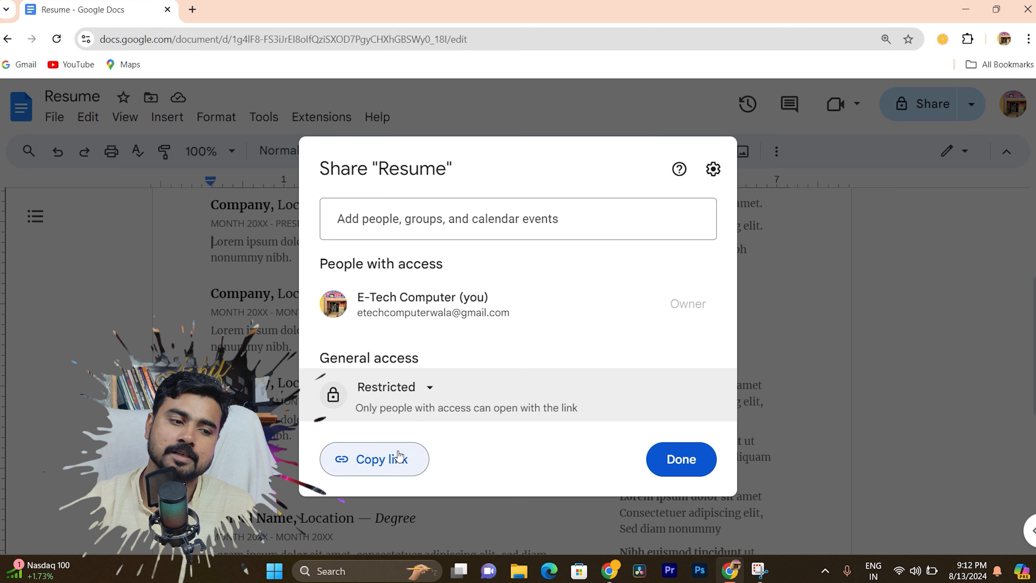
left_click(706, 459)
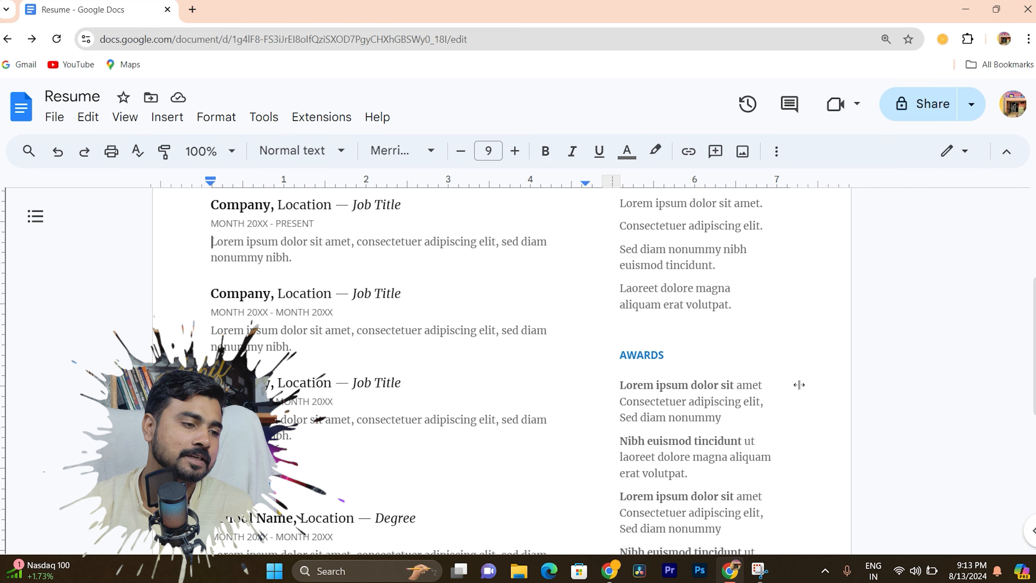
Step: Start emailing the Resume file, examine the suggested recipients and attachment file types, and cancel the email
left_click(53, 117)
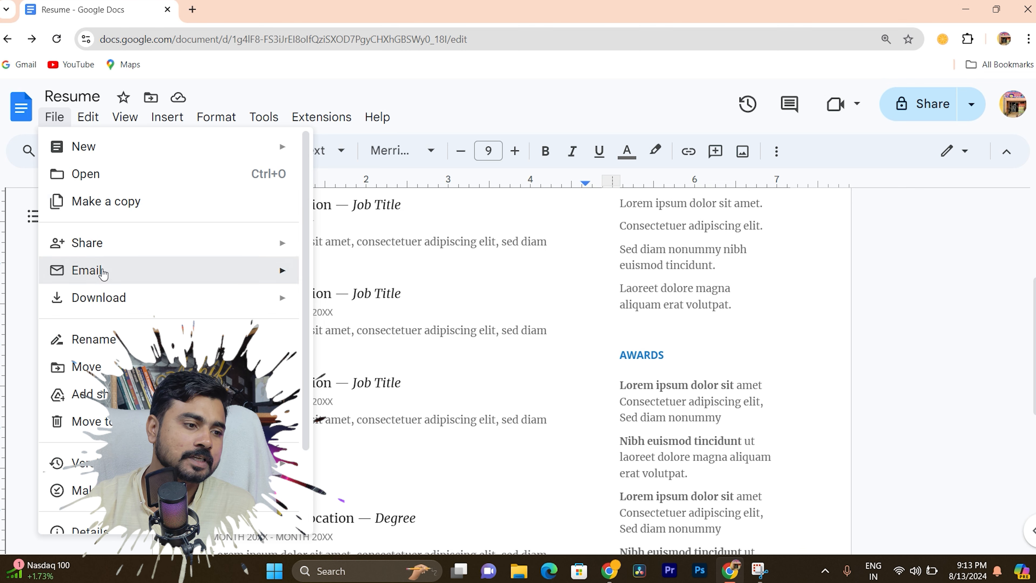
mouse_move(107, 274)
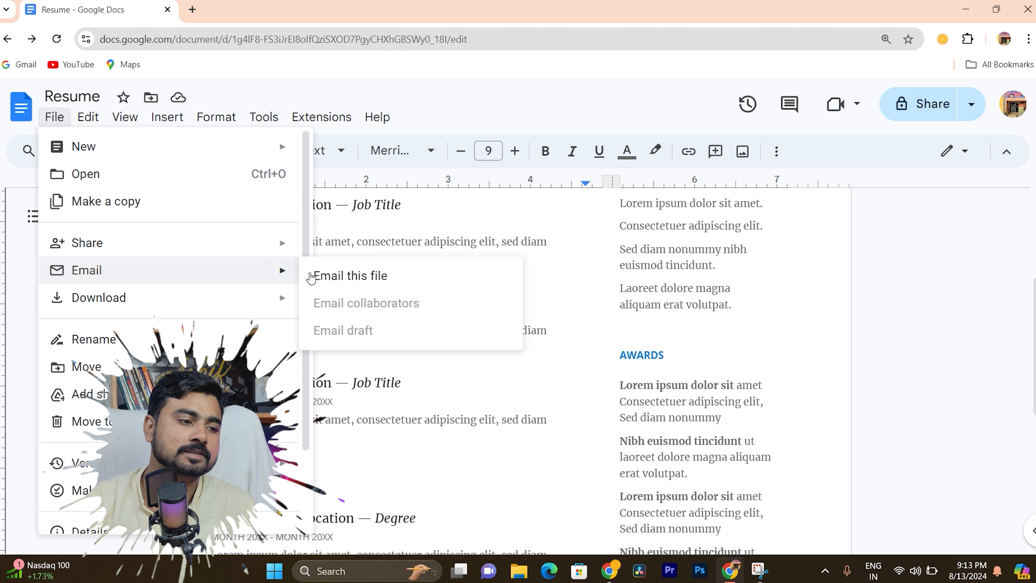
left_click(390, 276)
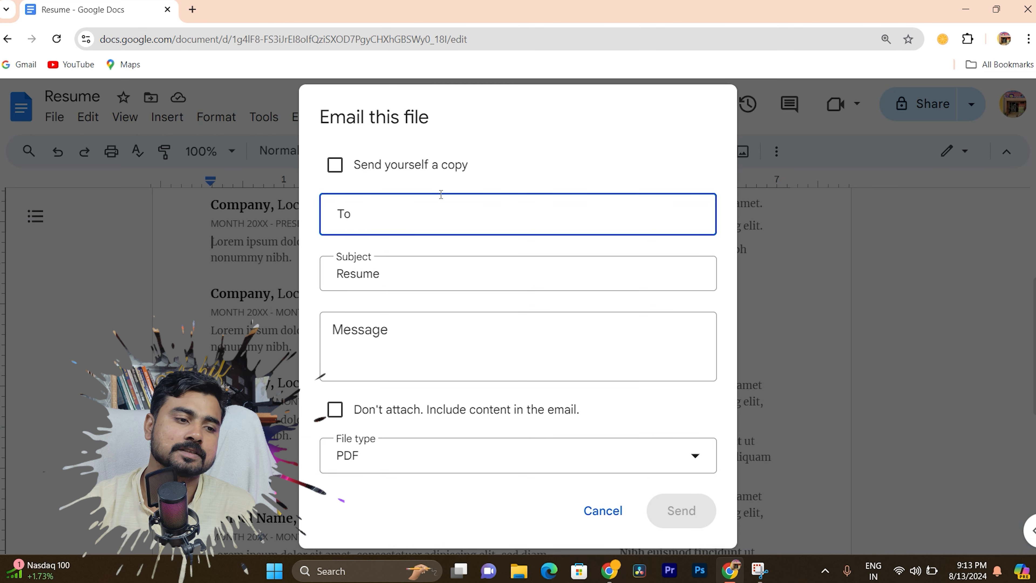
left_click(452, 214)
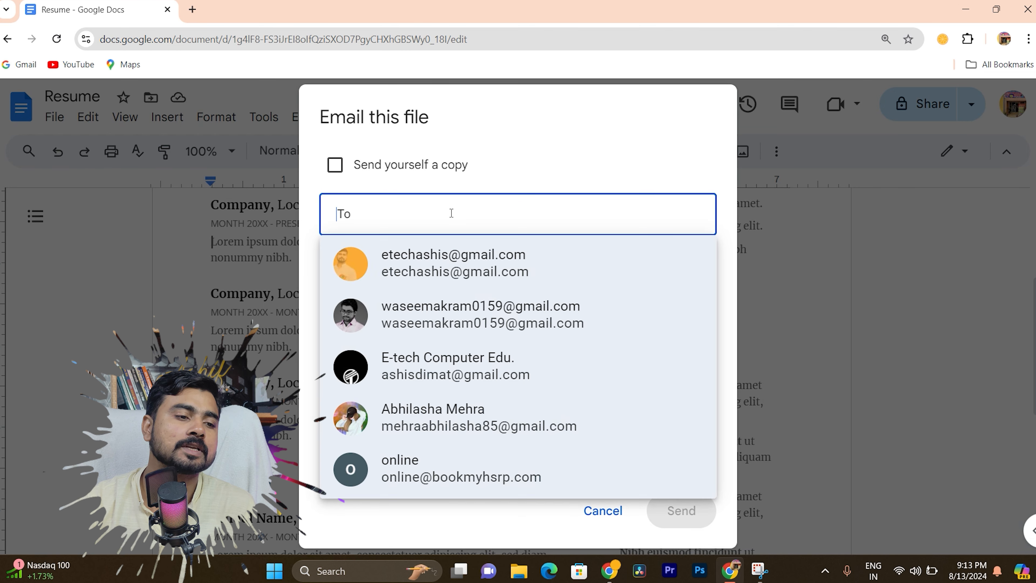
left_click(607, 170)
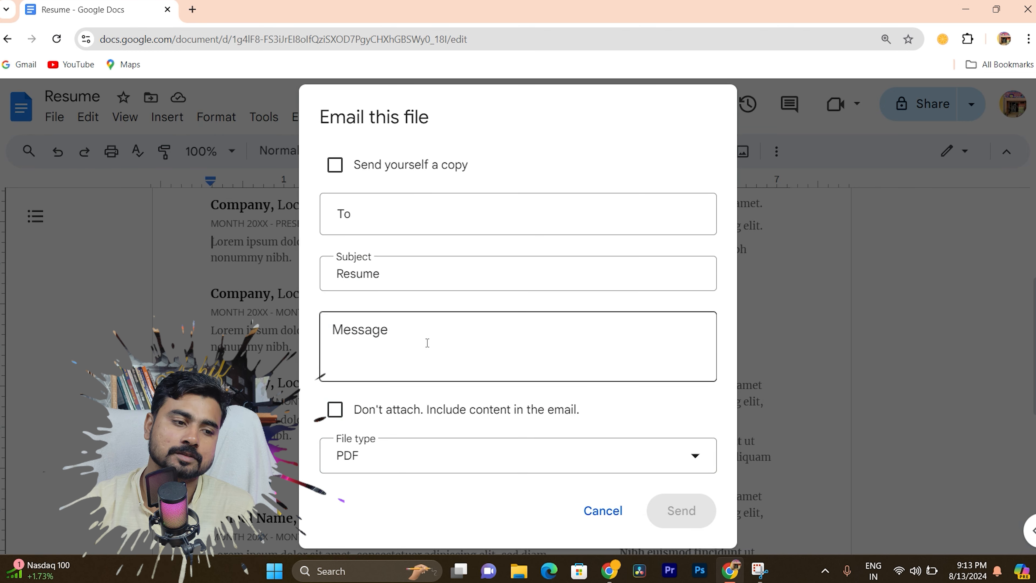
left_click(435, 461)
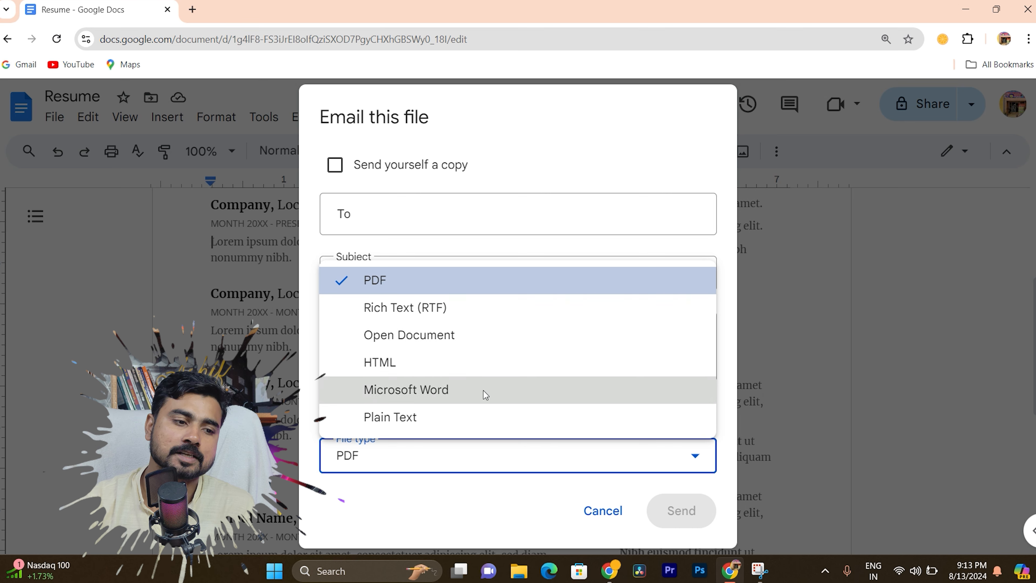
left_click(451, 500)
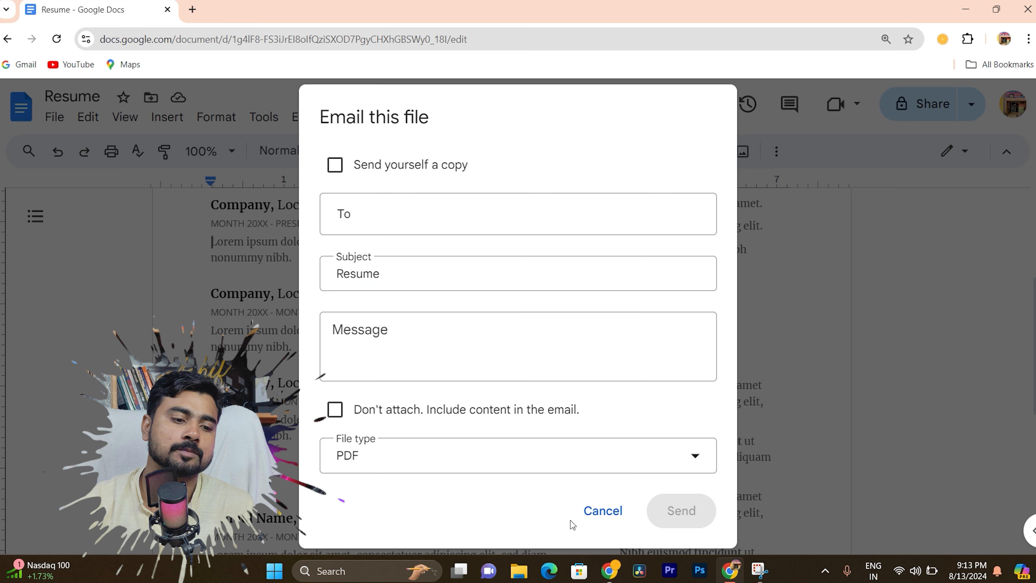
left_click(616, 517)
Step: Start emailing the Resume file again, turn Send yourself a copy on and off, and cancel the email
left_click(54, 117)
mouse_move(150, 271)
left_click(347, 277)
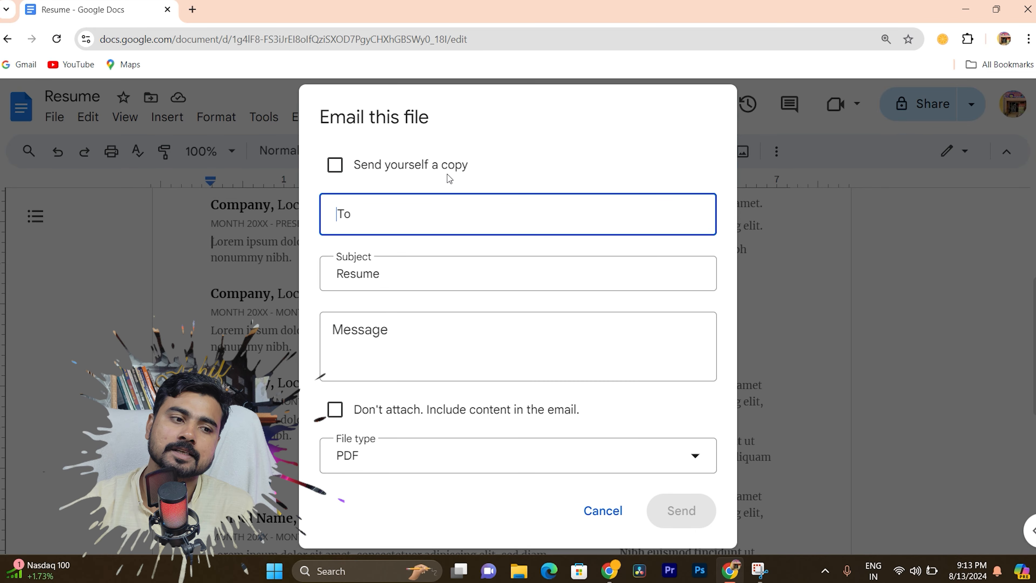
left_click(343, 168)
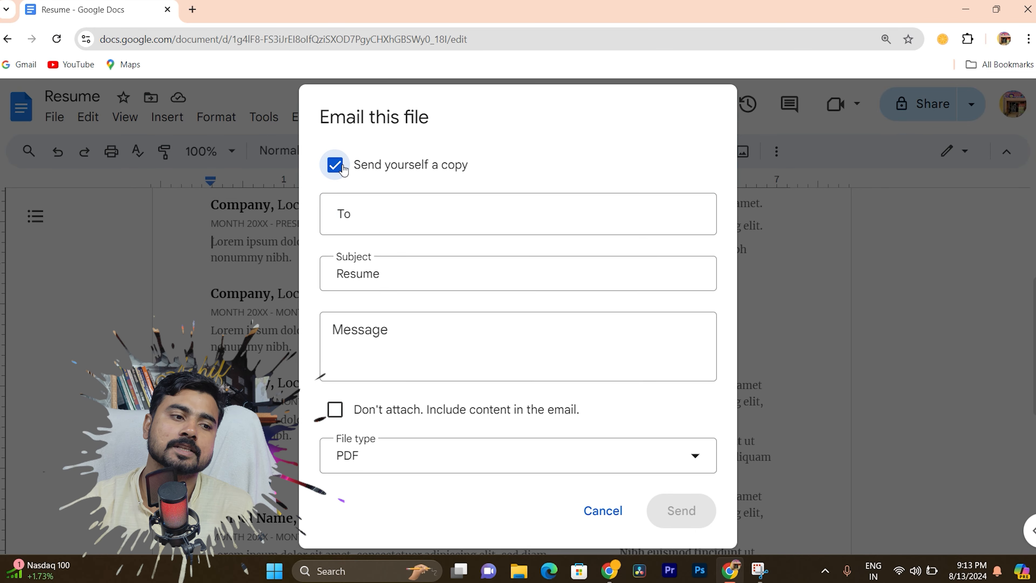
left_click(344, 169)
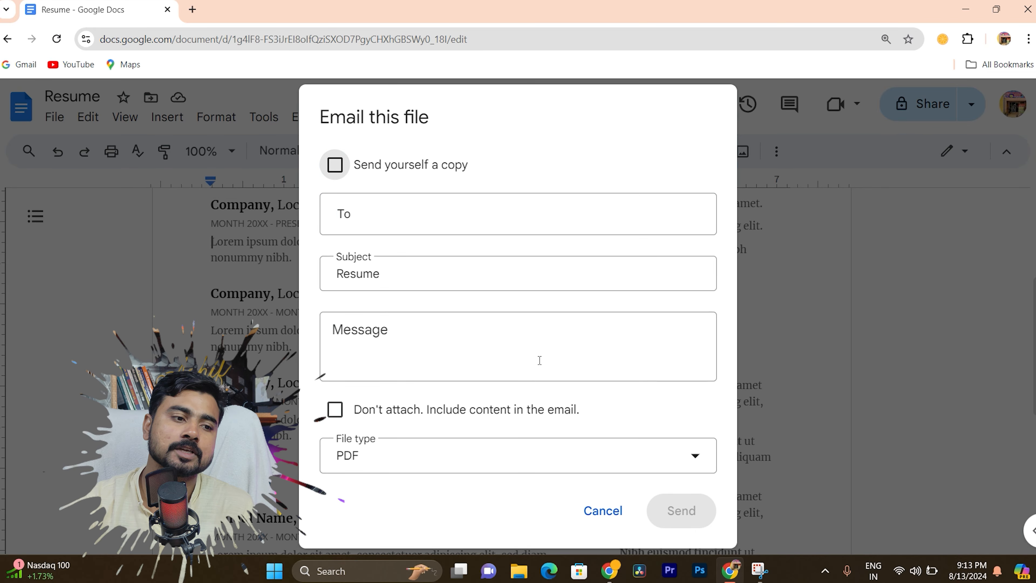
left_click(601, 512)
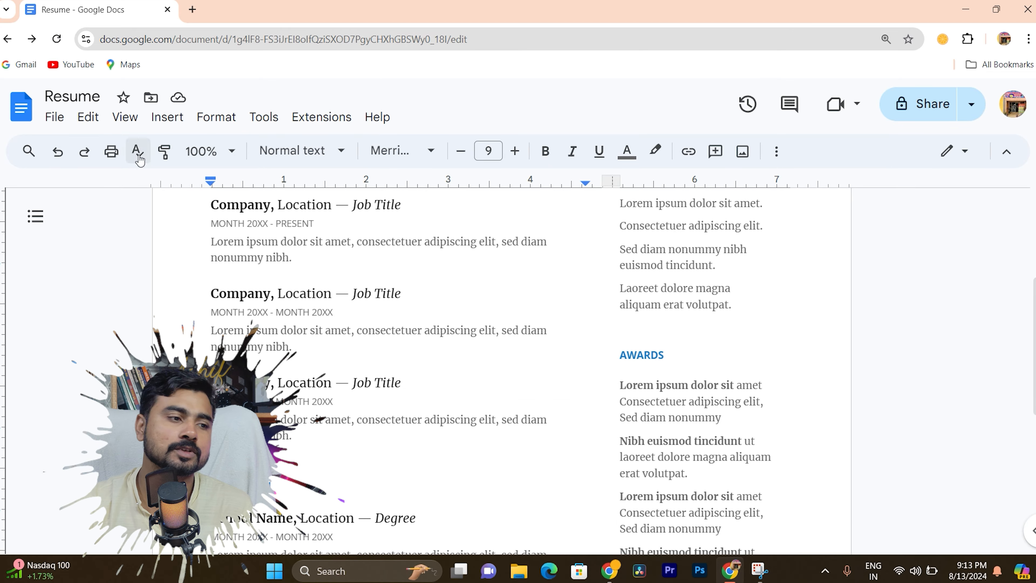
Step: Examine the Email options and the available Download formats for the Resume document
left_click(53, 117)
mouse_move(202, 280)
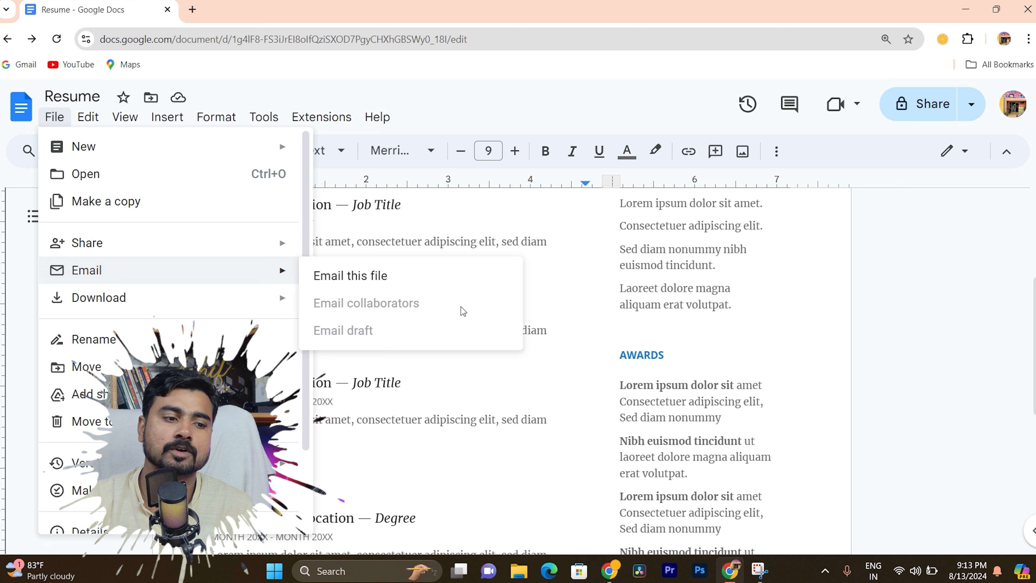
left_click(196, 294)
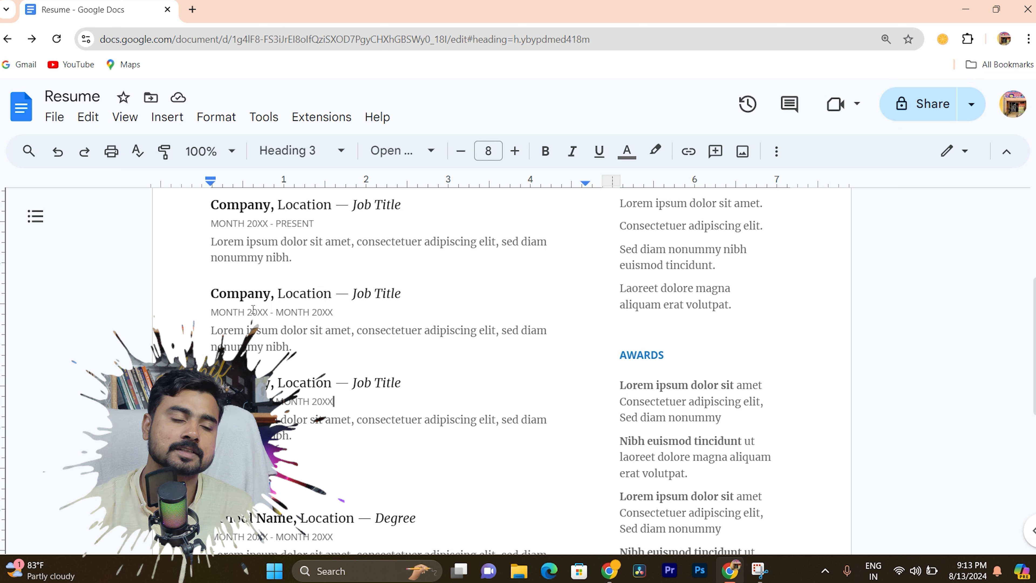
left_click(55, 118)
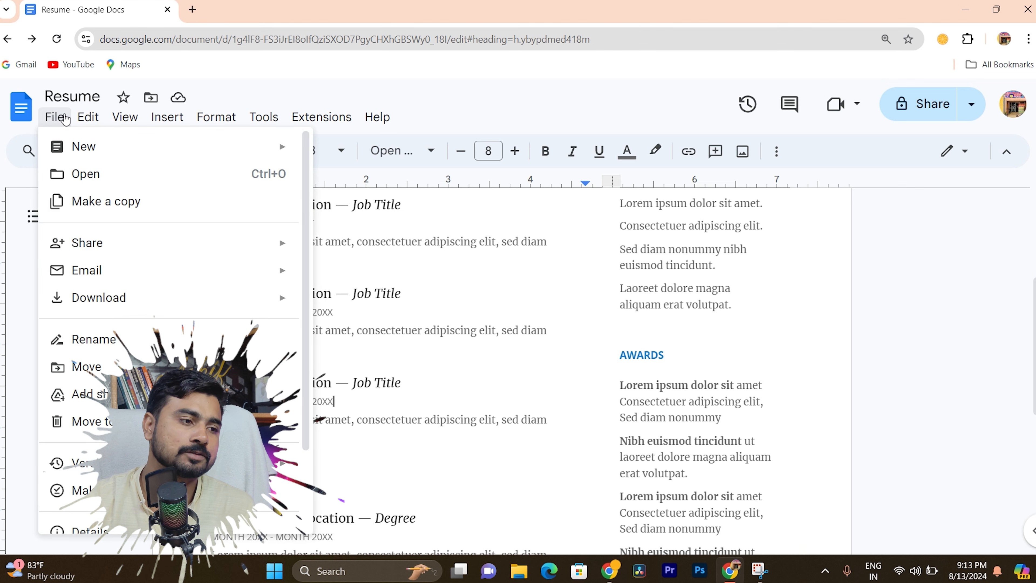
mouse_move(205, 273)
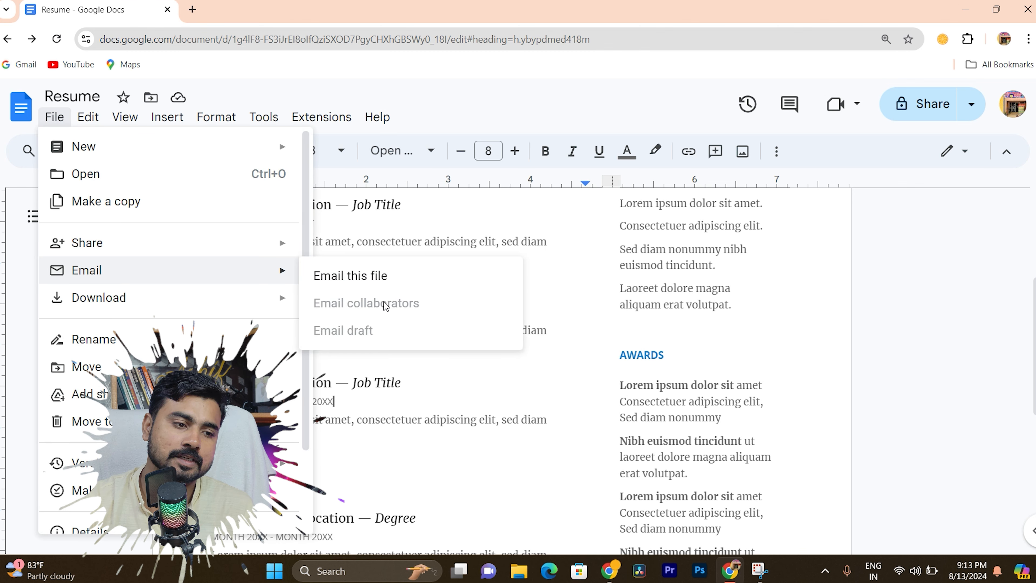
mouse_move(293, 302)
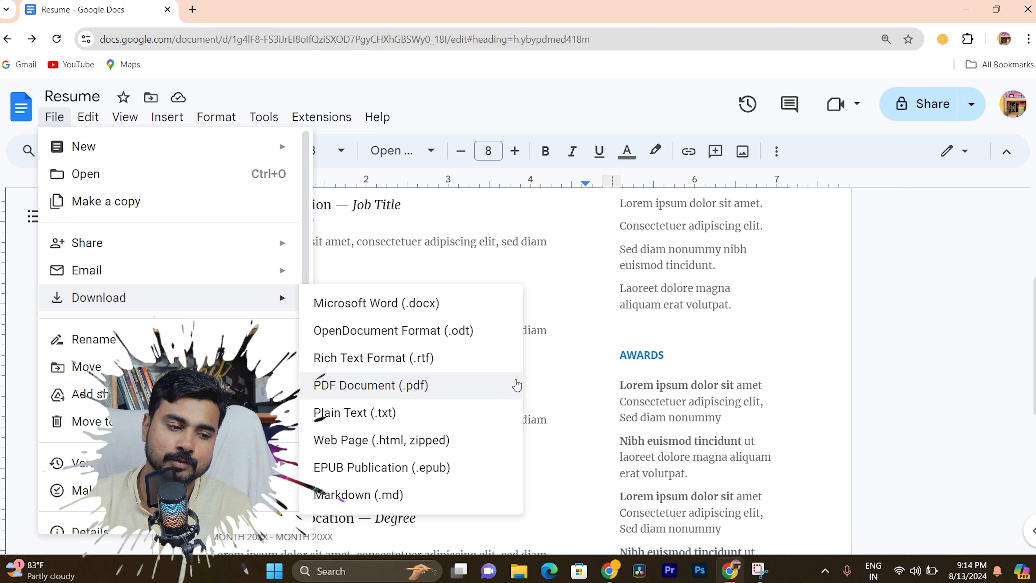
left_click(571, 297)
Step: Start renaming the Resume document and leave the title without entering a new name
left_click(54, 117)
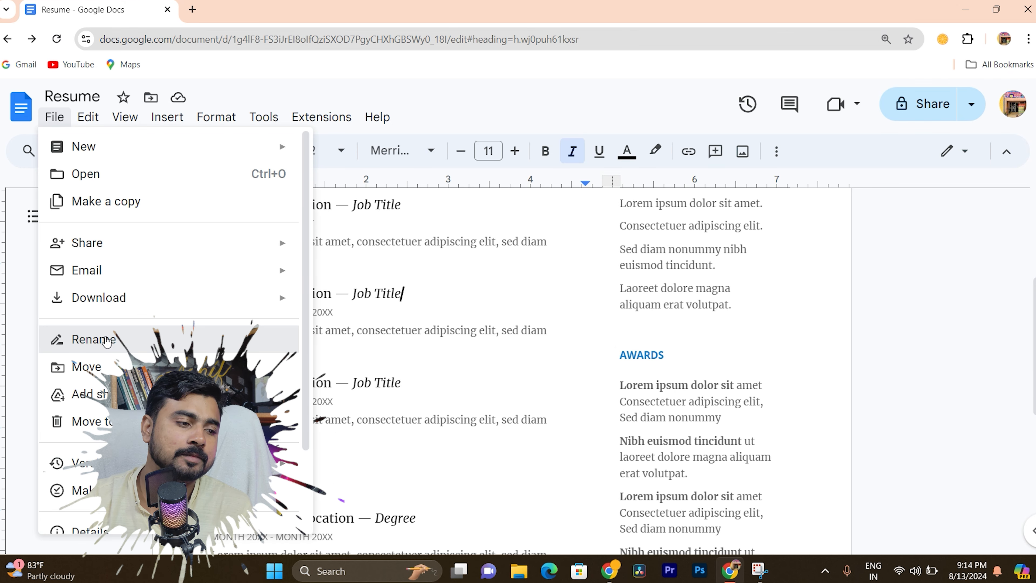
left_click(107, 340)
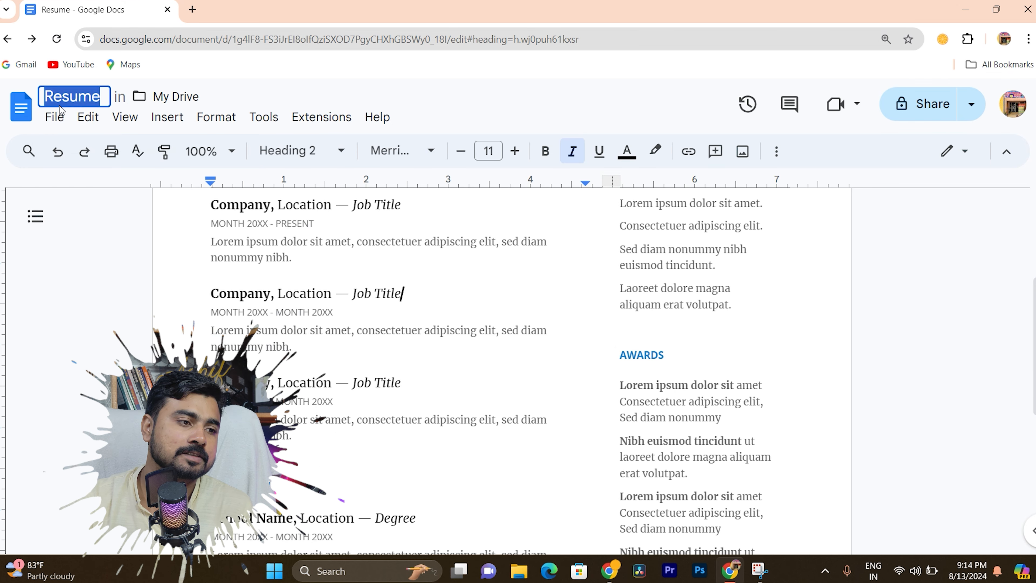
left_click(56, 122)
left_click(78, 92)
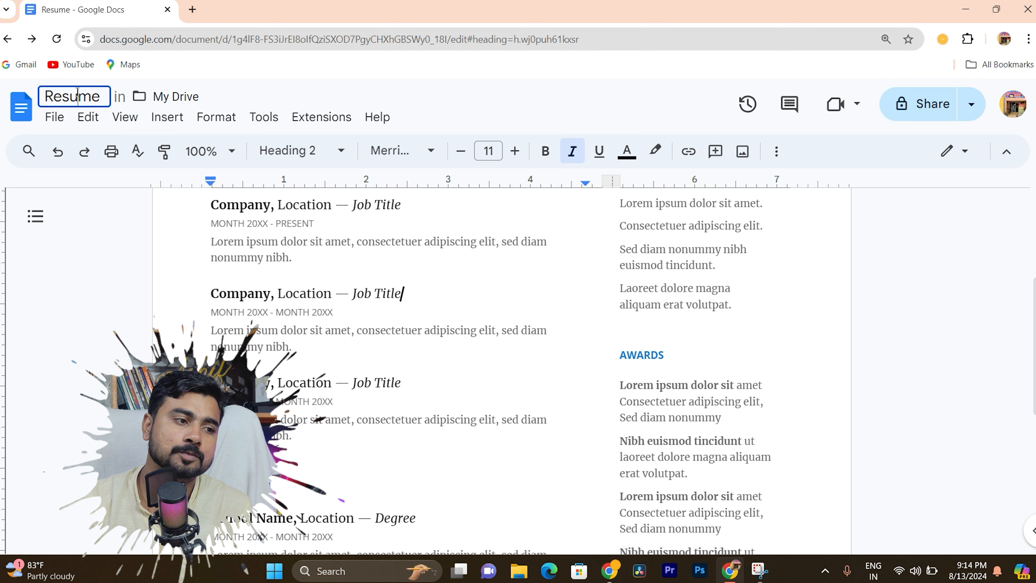
left_click(55, 117)
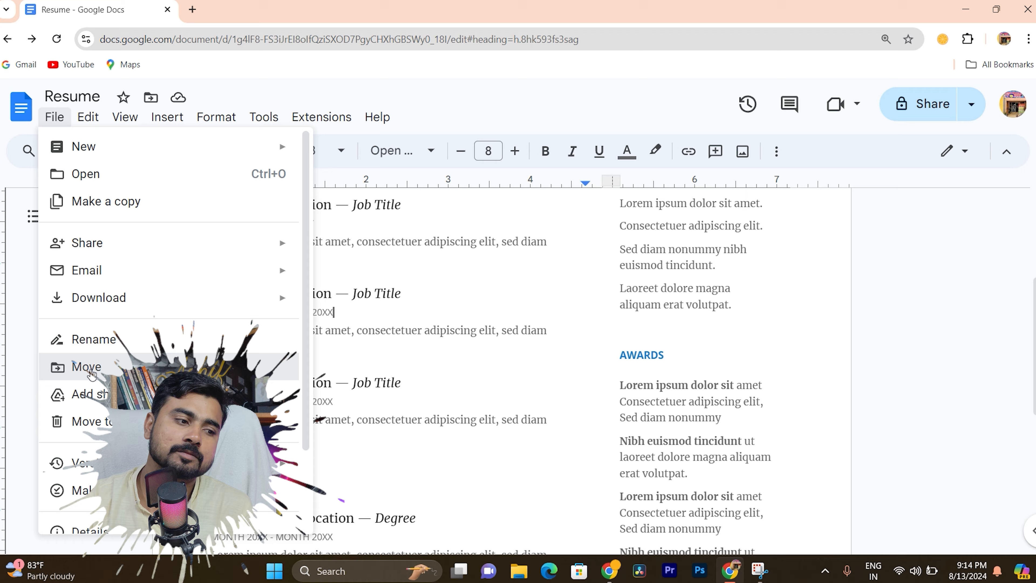
left_click(92, 373)
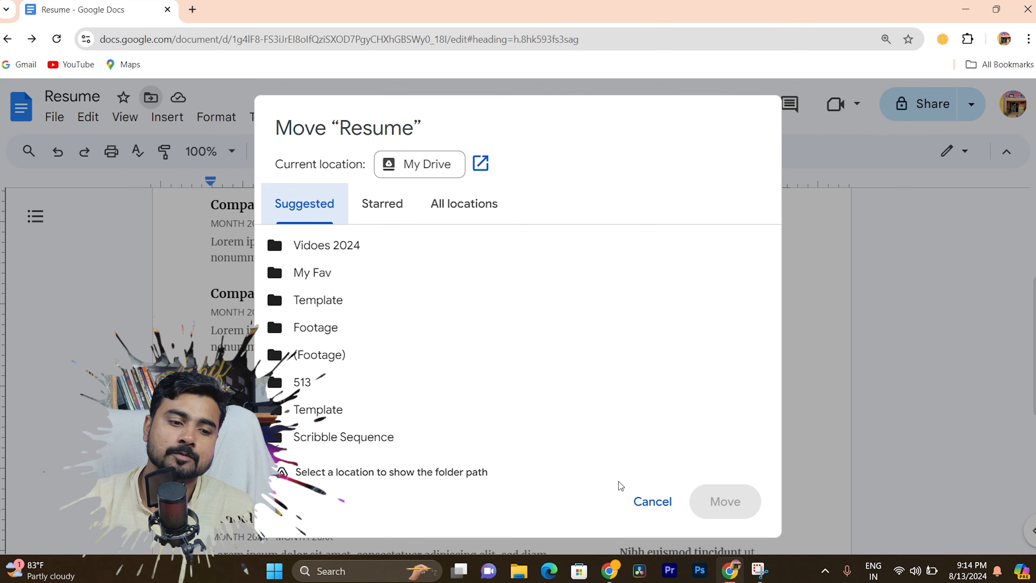
left_click(651, 501)
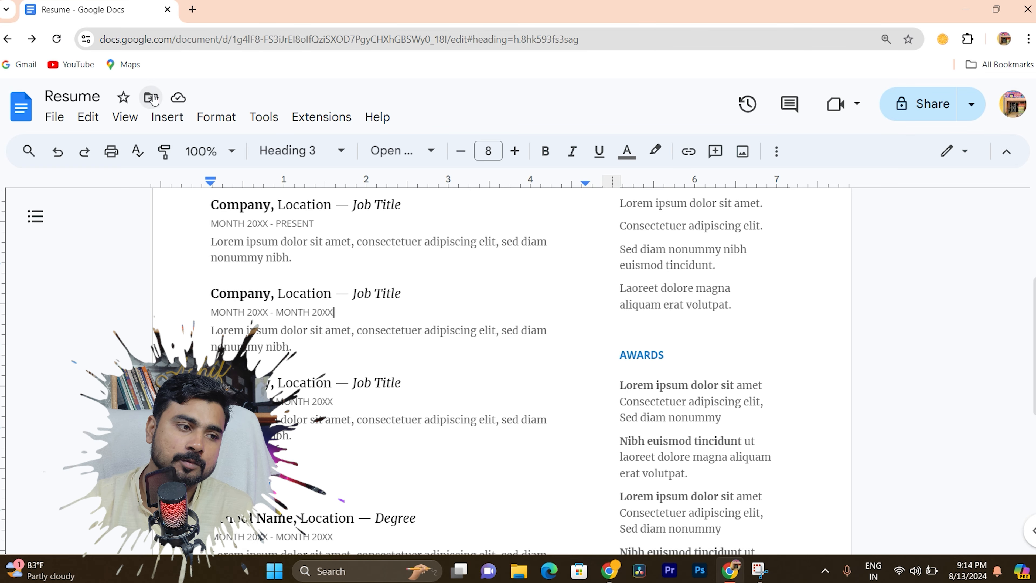
Step: Start moving the Resume document and examine the Suggested, Starred and All locations destinations
left_click(54, 117)
left_click(109, 368)
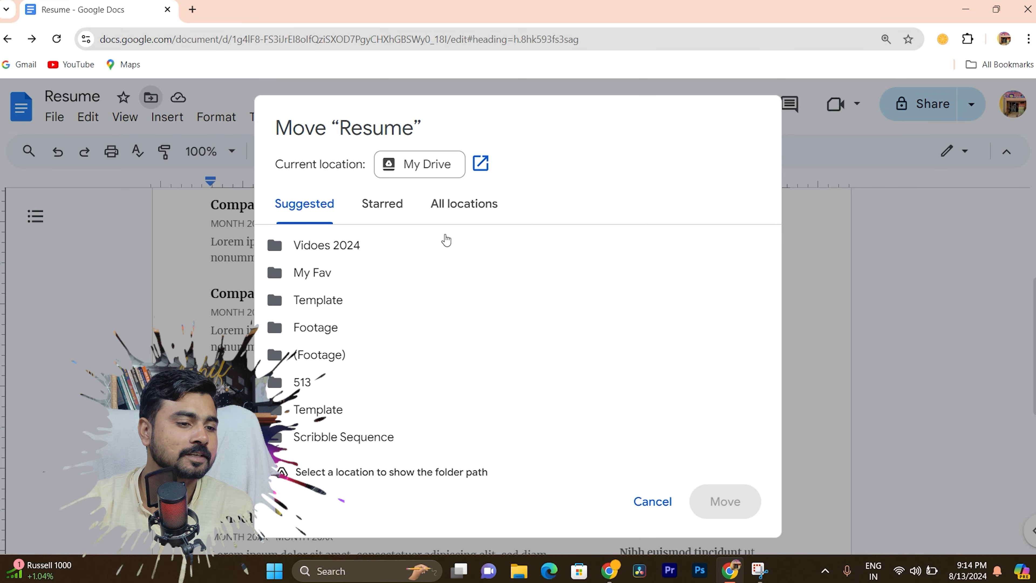
mouse_move(336, 321)
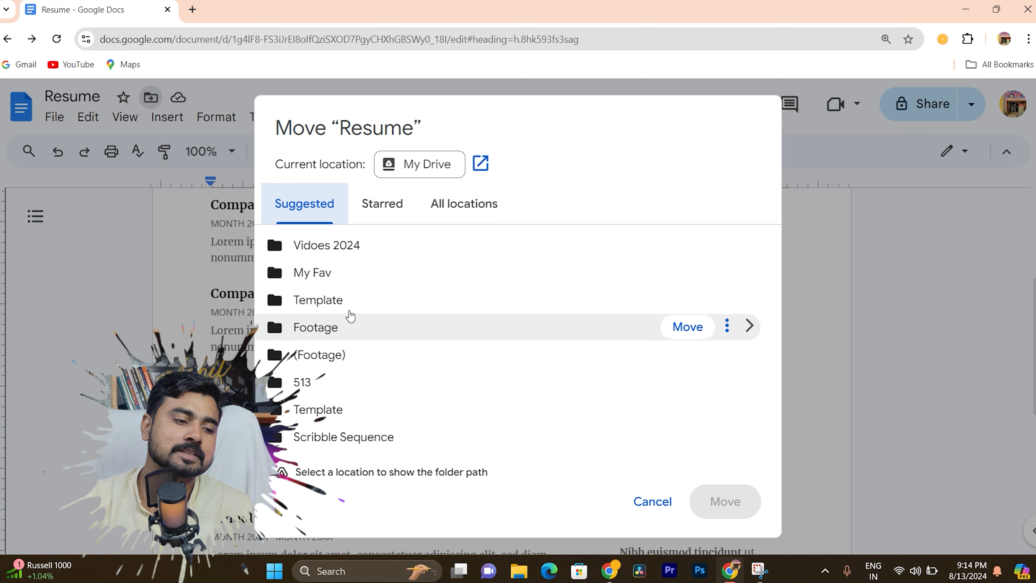
mouse_move(343, 280)
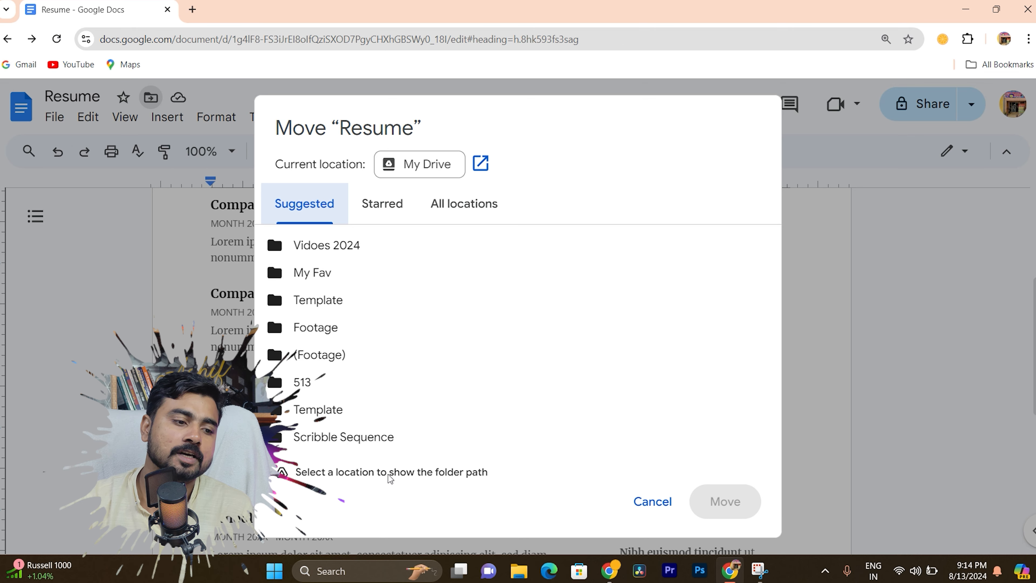
left_click(387, 206)
left_click(457, 205)
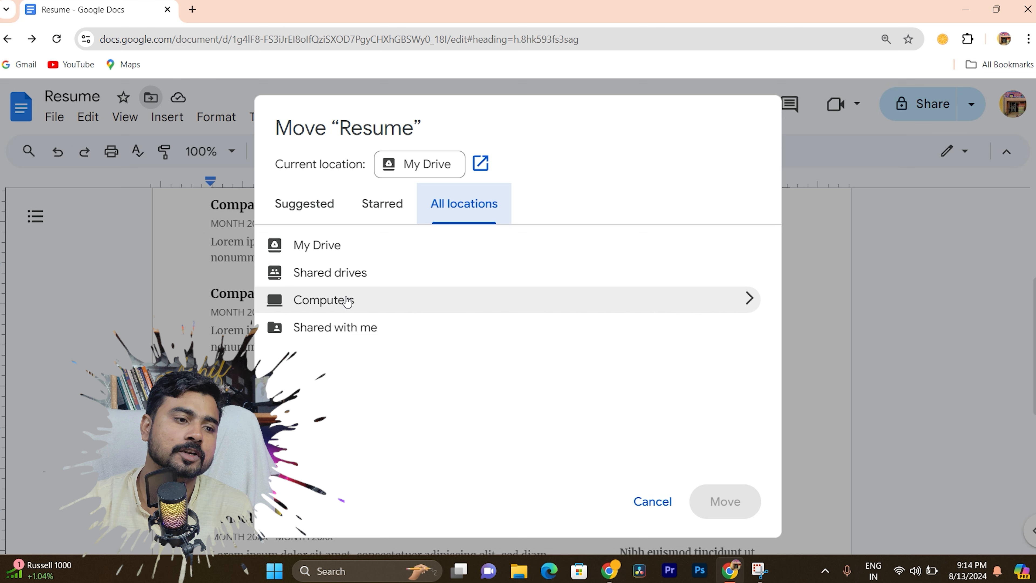
left_click(319, 204)
left_click(384, 206)
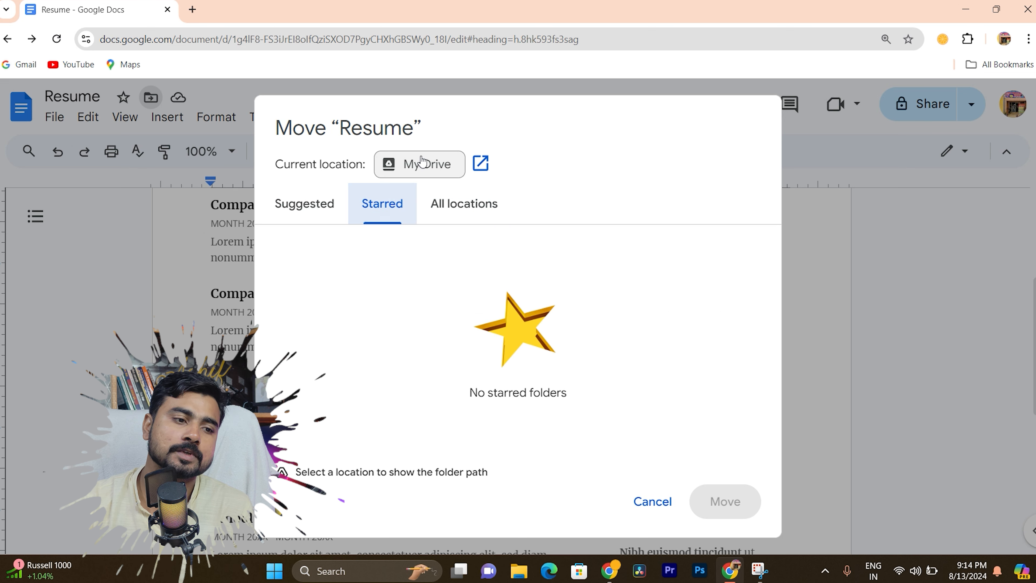
left_click(310, 204)
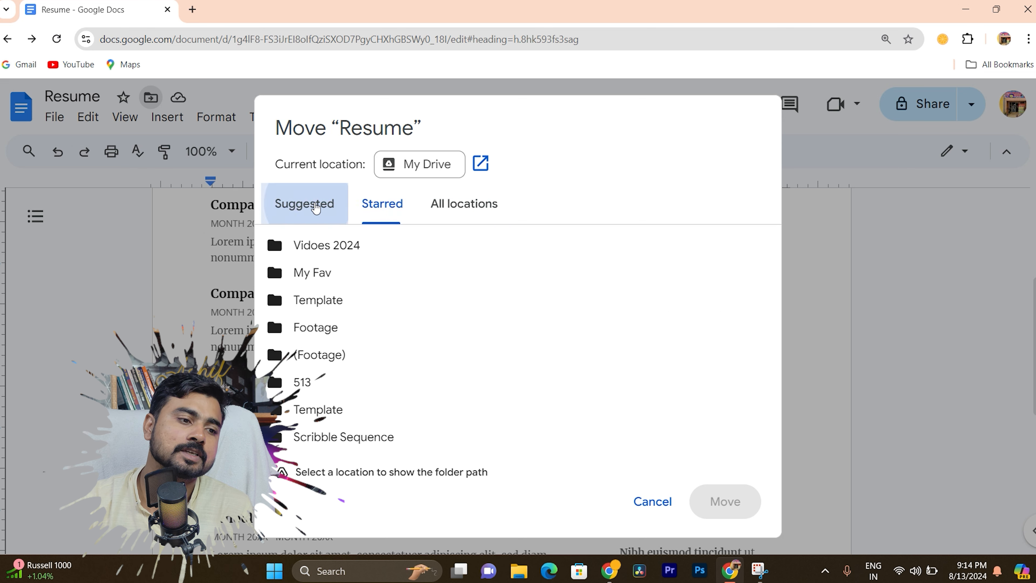
Step: Move the Resume document to the suggested My Fav folder and undo the move
left_click(363, 281)
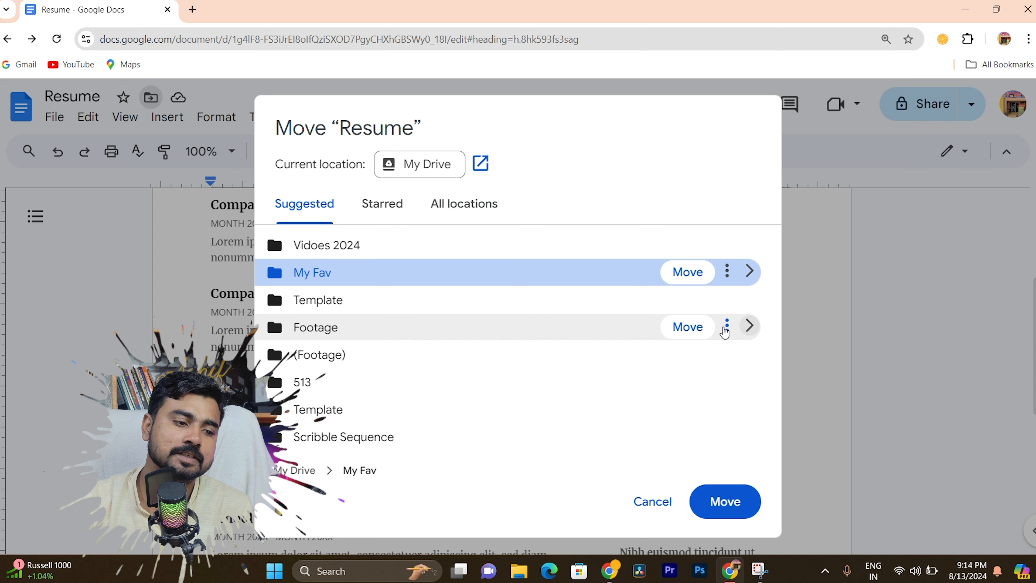
left_click(749, 515)
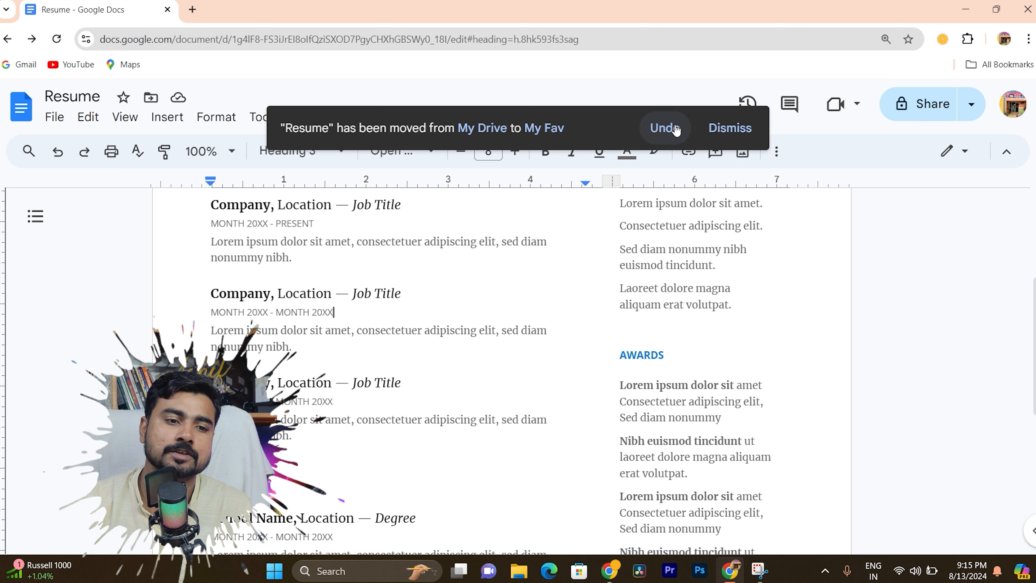
left_click(671, 139)
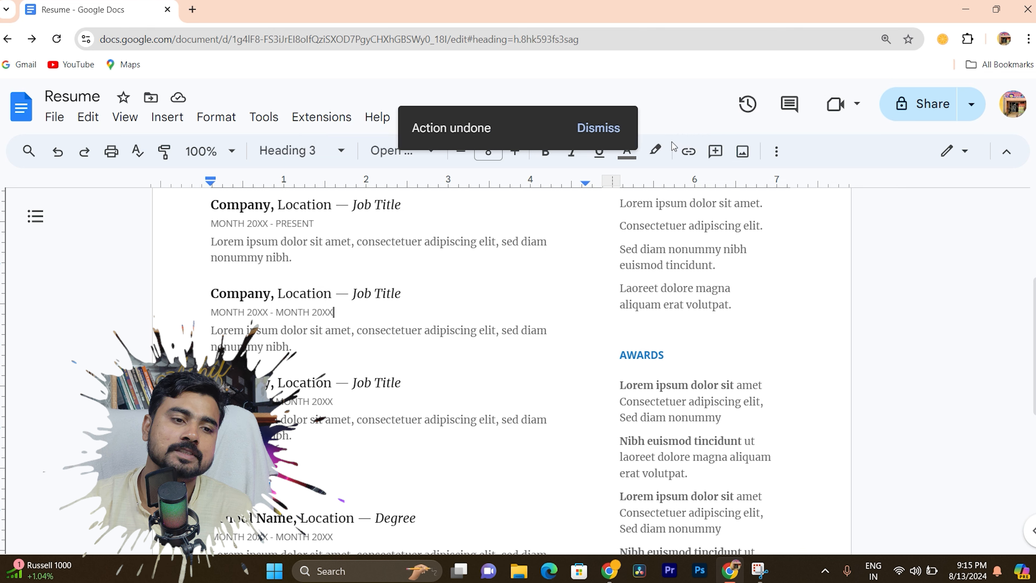
Step: Start adding a Drive shortcut to Resume, view the suggested folders, and cancel it
left_click(55, 117)
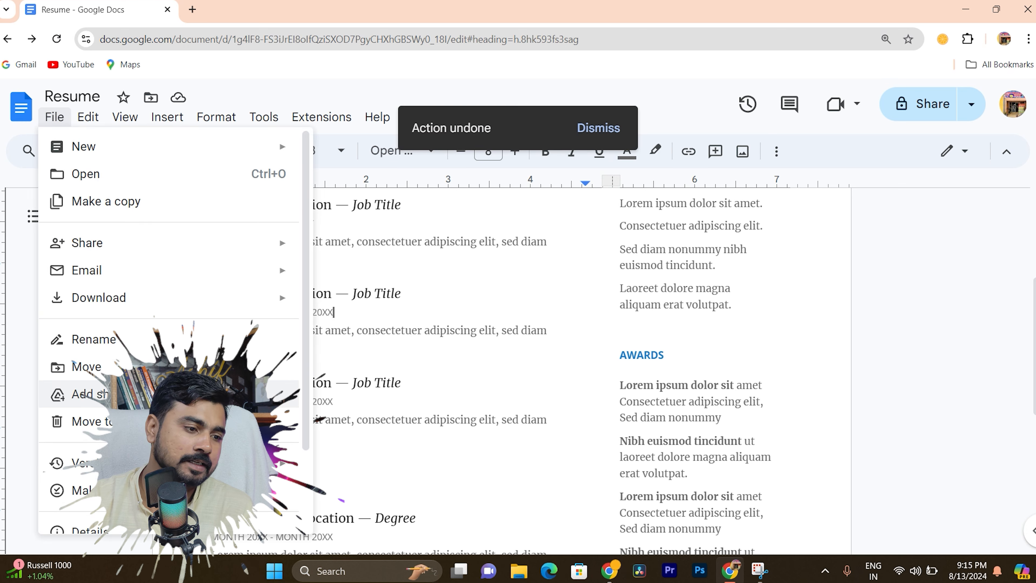
left_click(84, 393)
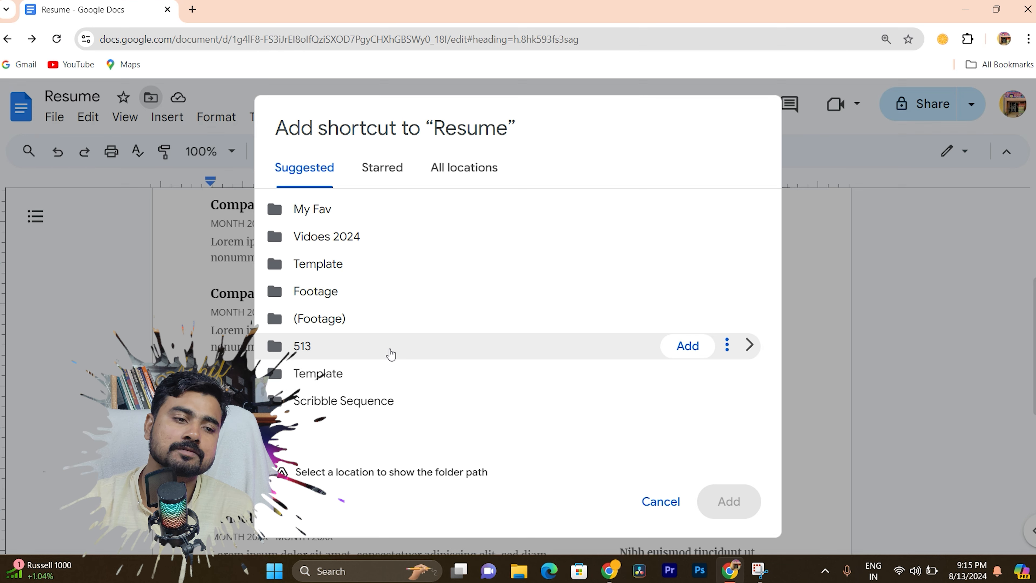
left_click(661, 501)
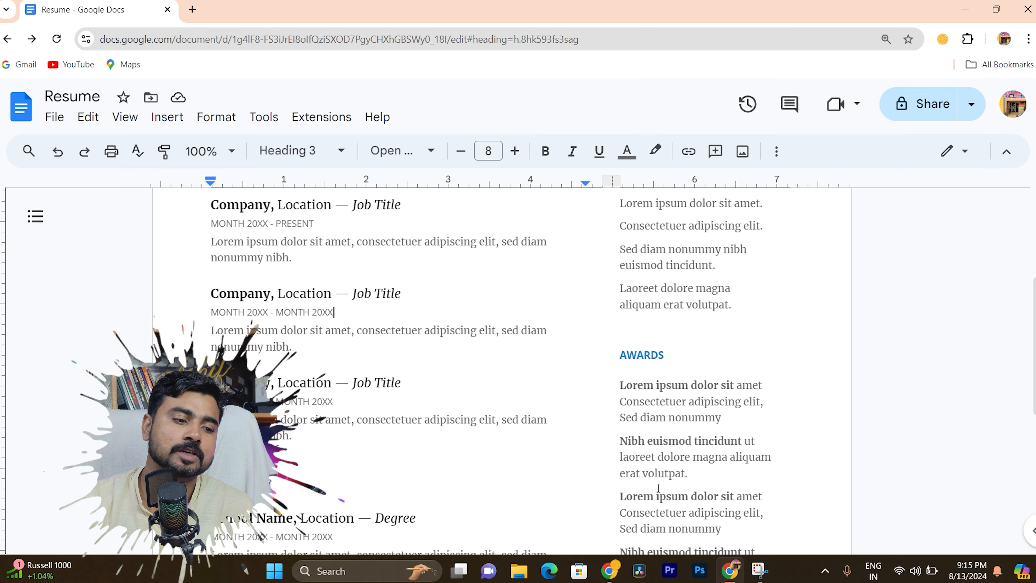
Step: Move the Resume document to the trash and take it back out
left_click(54, 117)
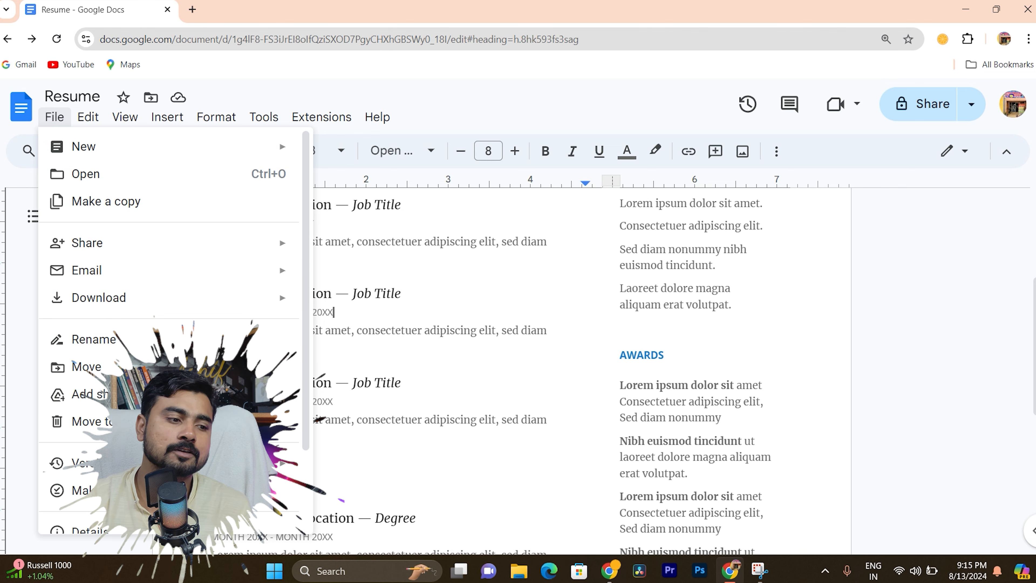
left_click(82, 422)
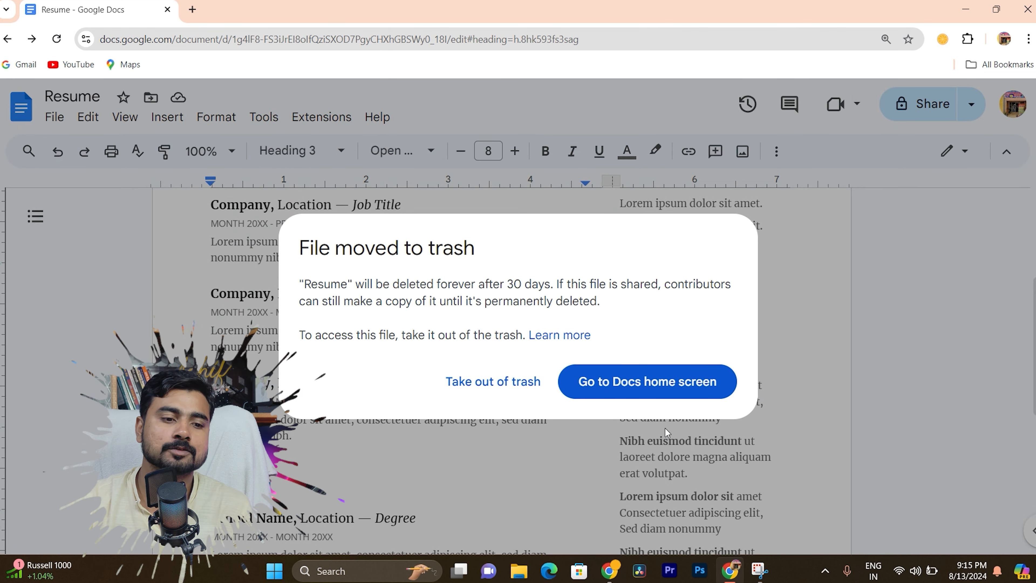
left_click(493, 382)
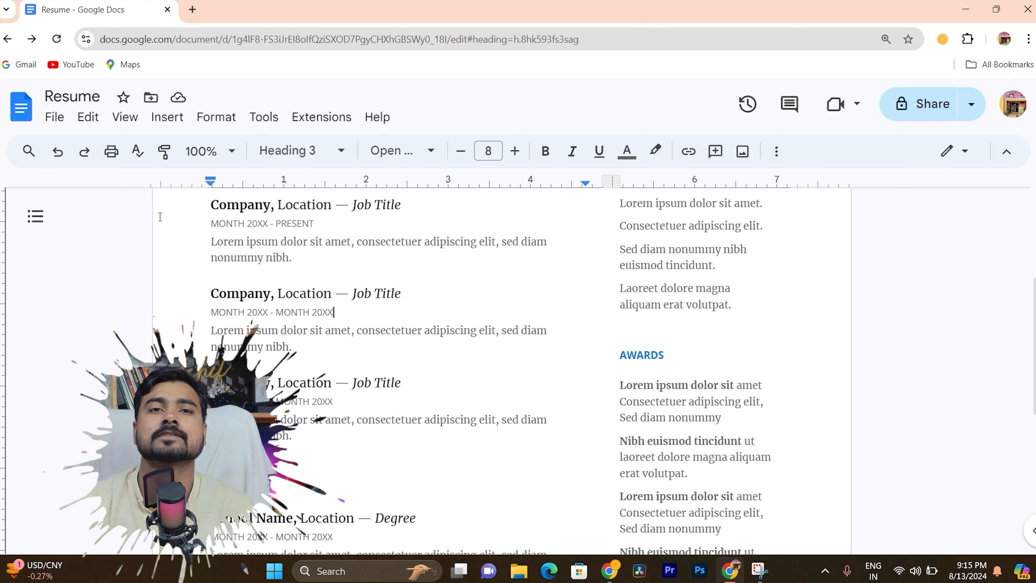
Step: Start naming the current version of Resume and cancel without saving a name
left_click(54, 116)
mouse_move(94, 363)
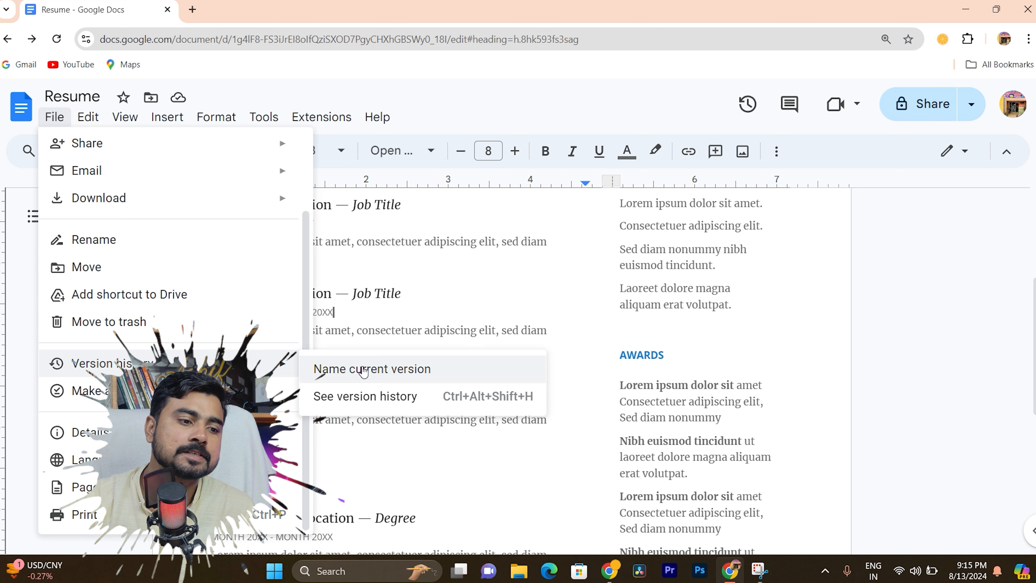
left_click(363, 369)
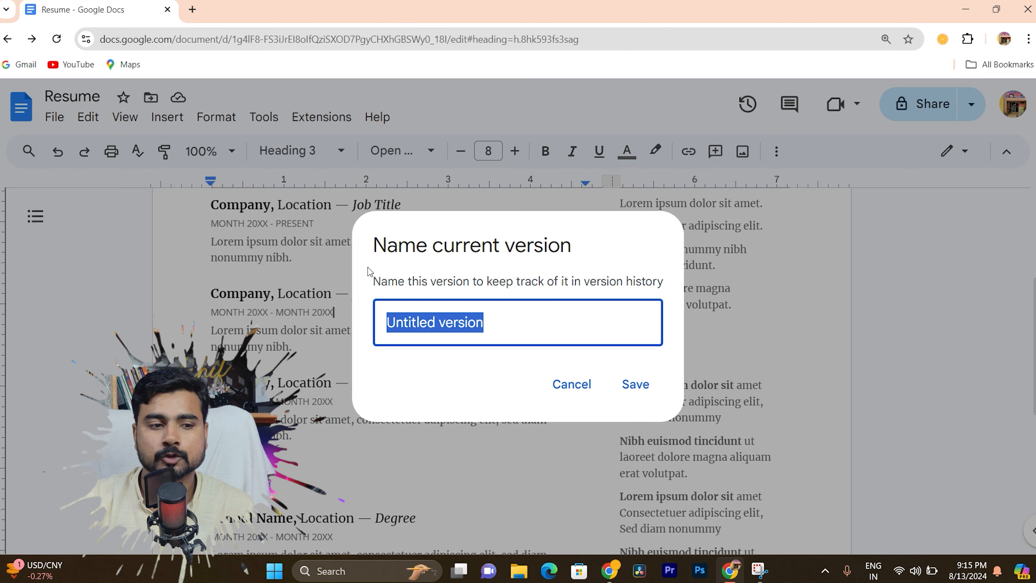
left_click(583, 388)
Step: Examine the version history of Resume with its marked changes and return to the document
left_click(64, 122)
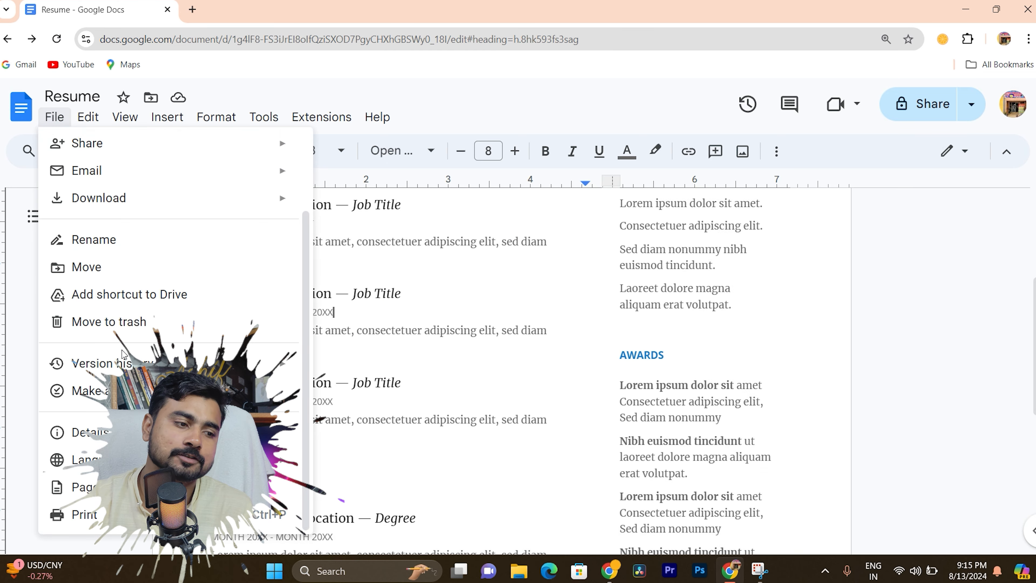
mouse_move(102, 364)
left_click(347, 396)
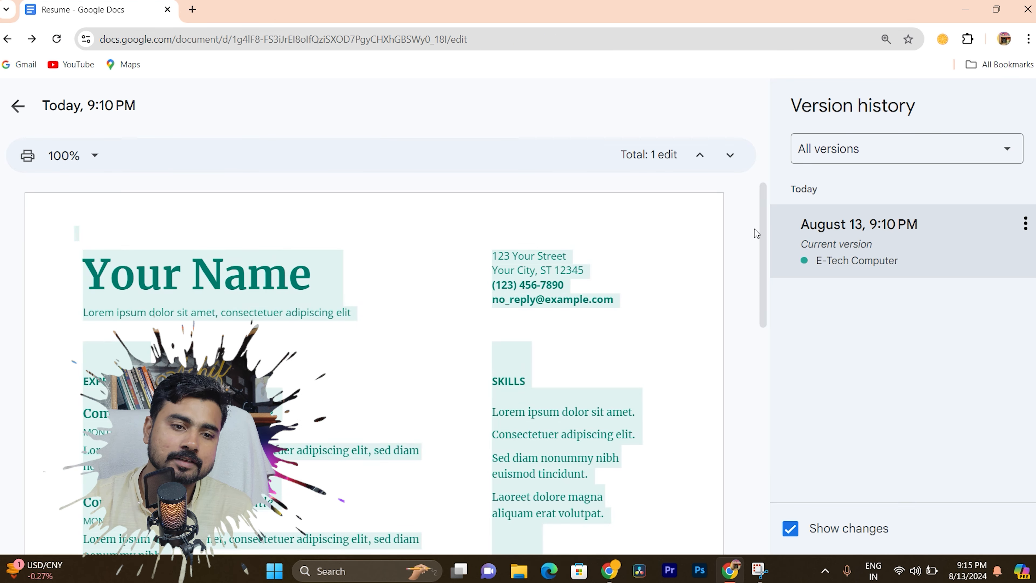
scroll(461, 365, "down", 10)
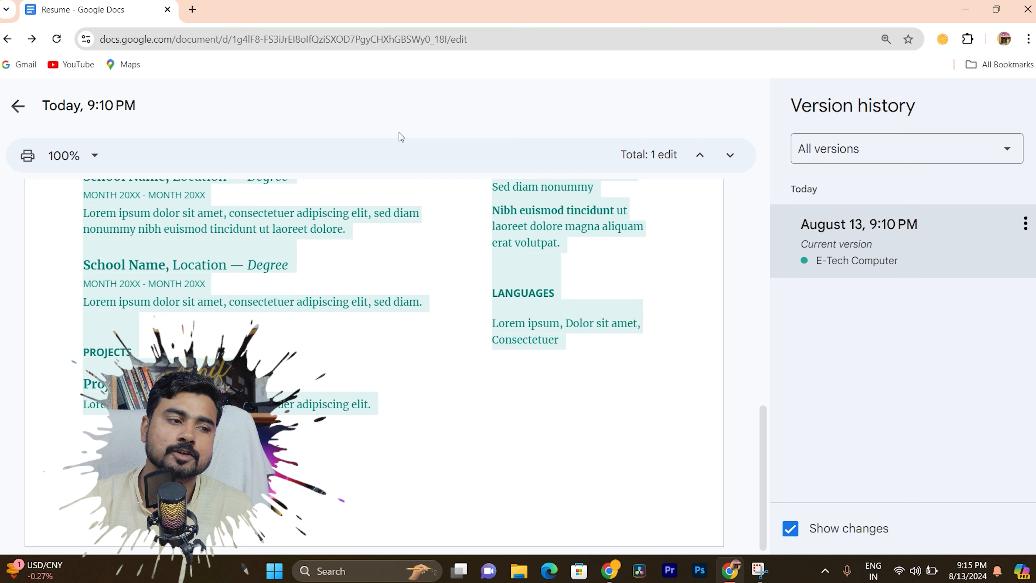
left_click(21, 106)
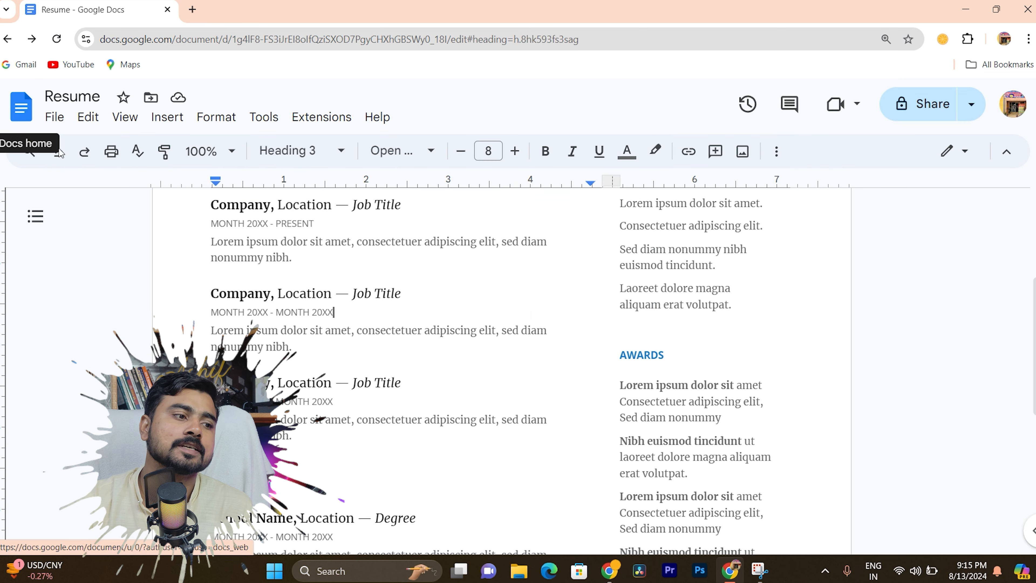
Step: View the document details of Resume, including location, owner, modified and created entries, and close them
left_click(57, 128)
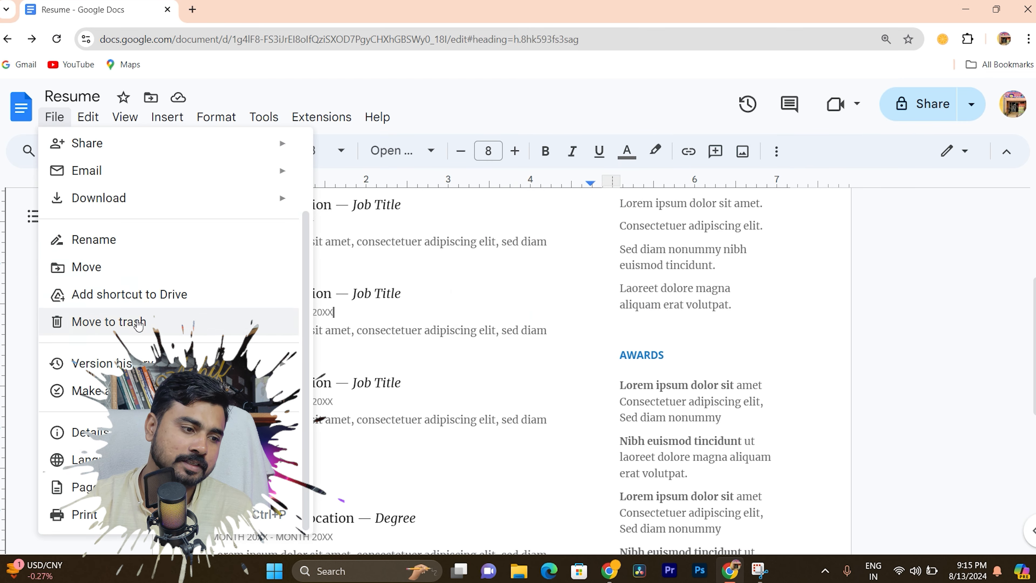
left_click(78, 430)
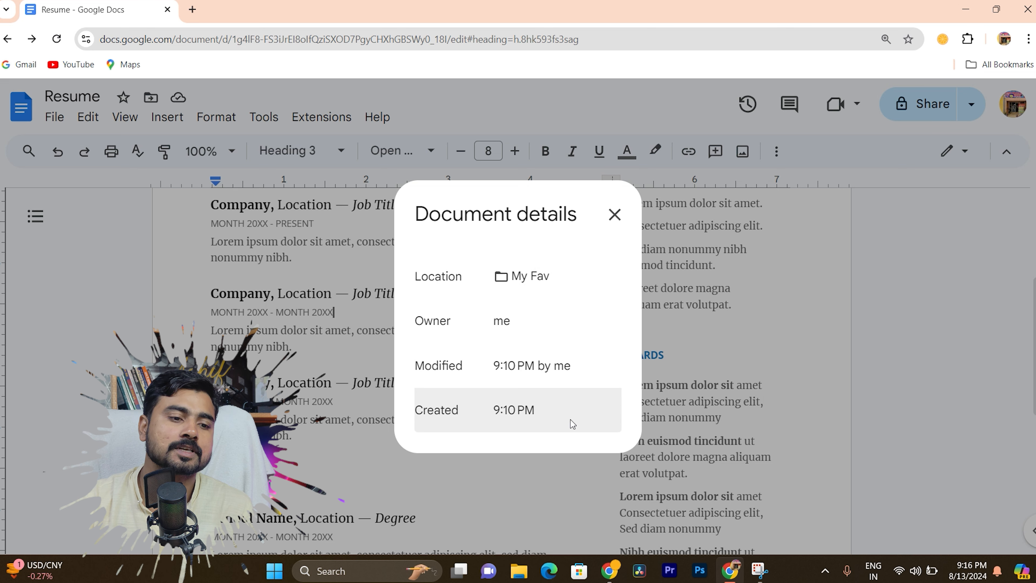
left_click(615, 214)
Step: Set the language of the Resume document to Hindi (हिन्दी) and look over the text
left_click(53, 118)
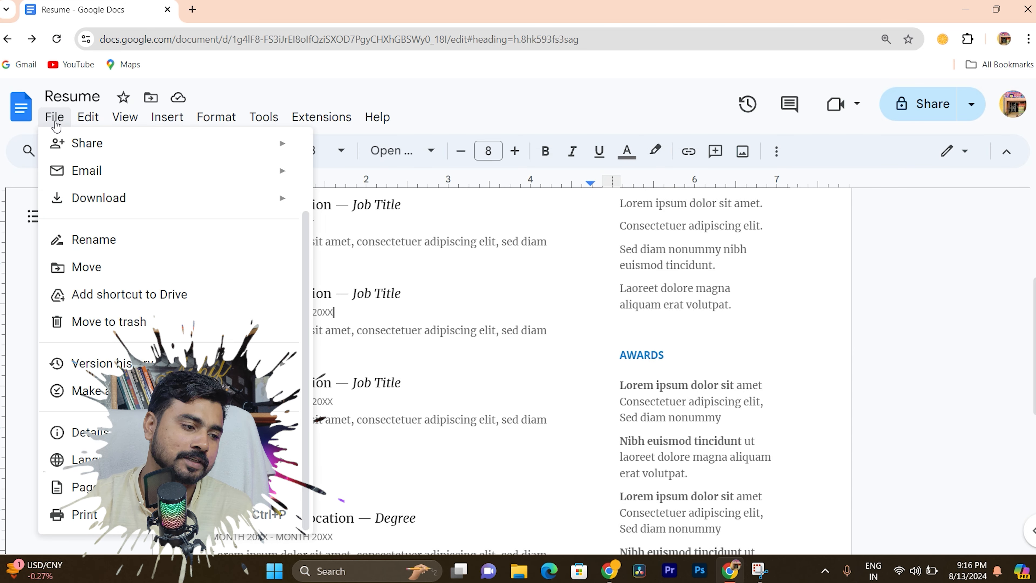
mouse_move(163, 459)
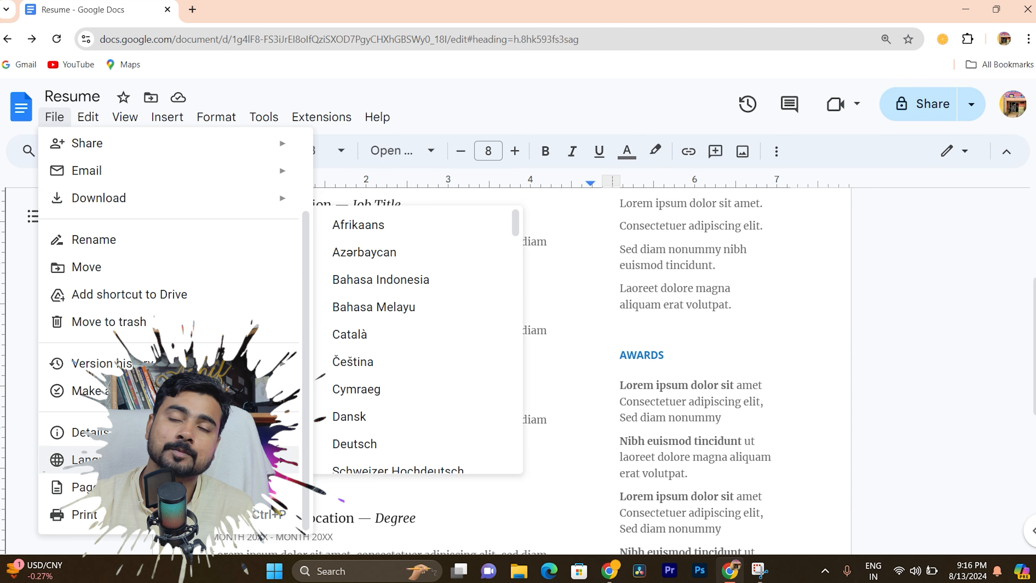
scroll(453, 330, "down", 19)
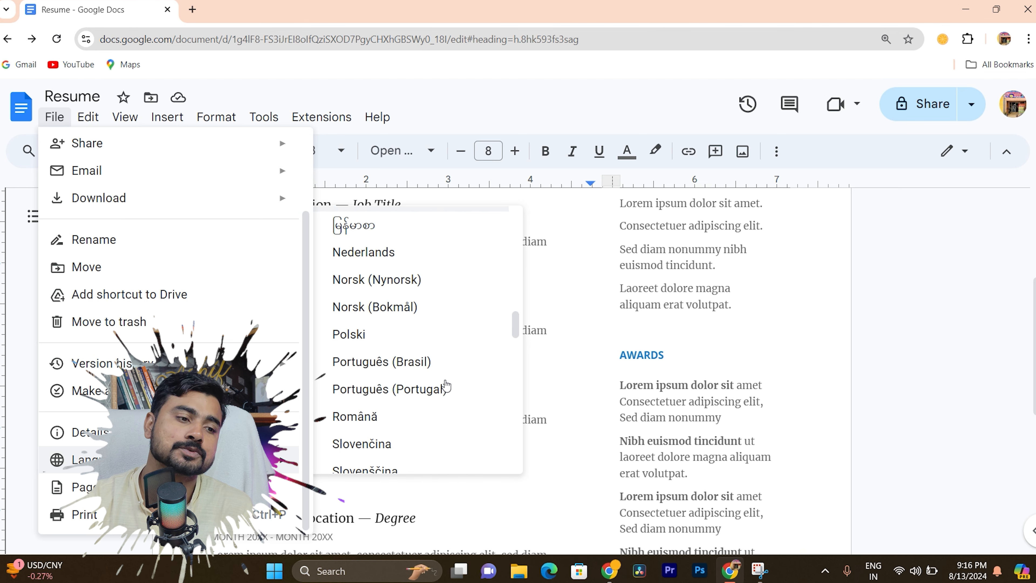
scroll(444, 386, "up", 5)
scroll(446, 389, "up", 10)
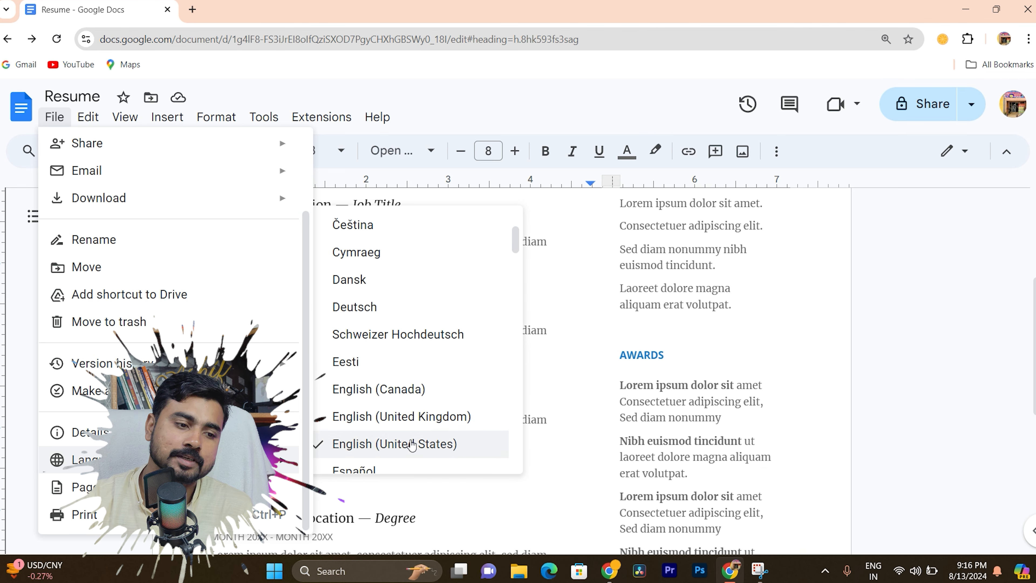
scroll(439, 372, "down", 5)
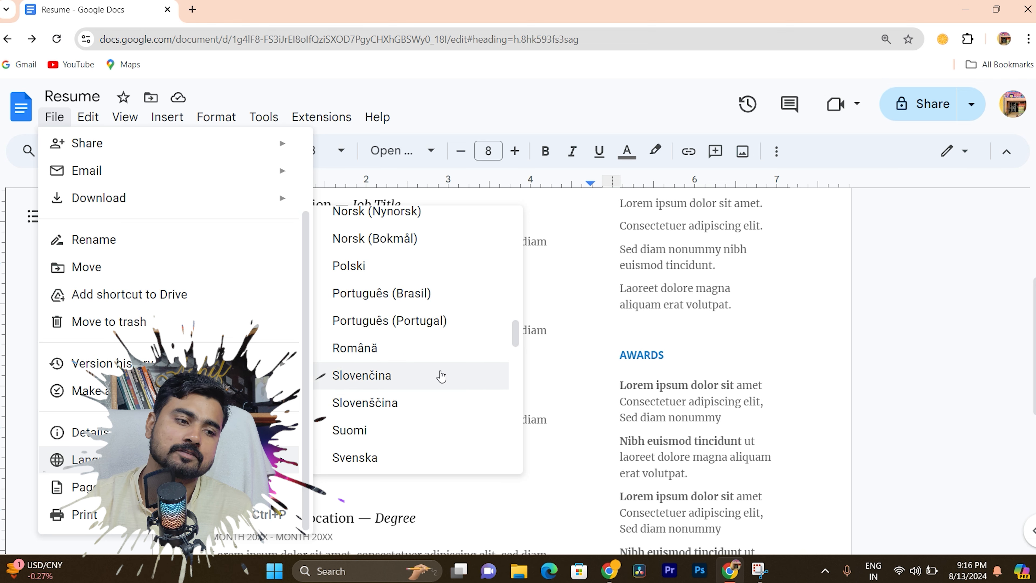
scroll(437, 379, "down", 5)
scroll(389, 439, "down", 3)
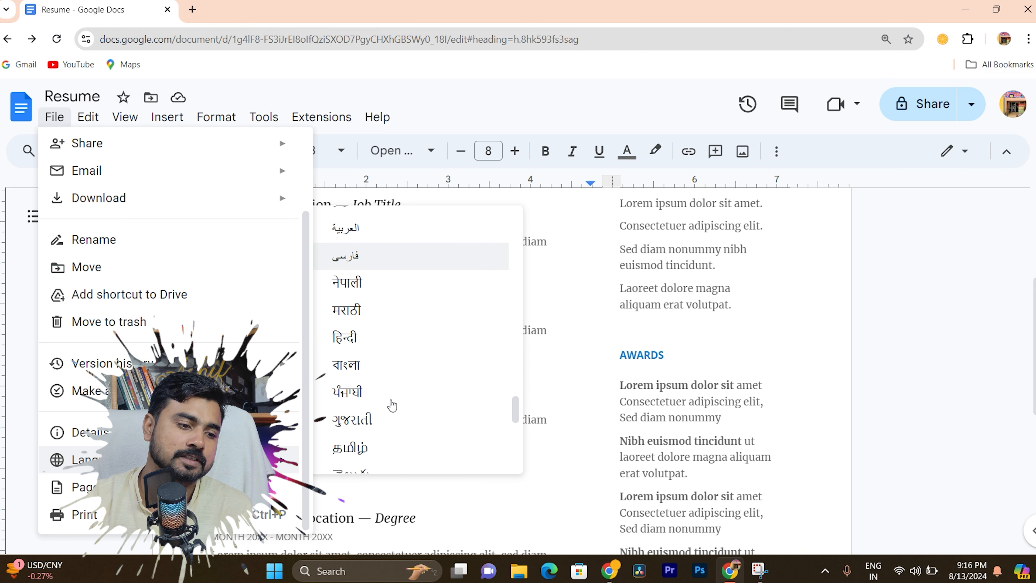
left_click(379, 345)
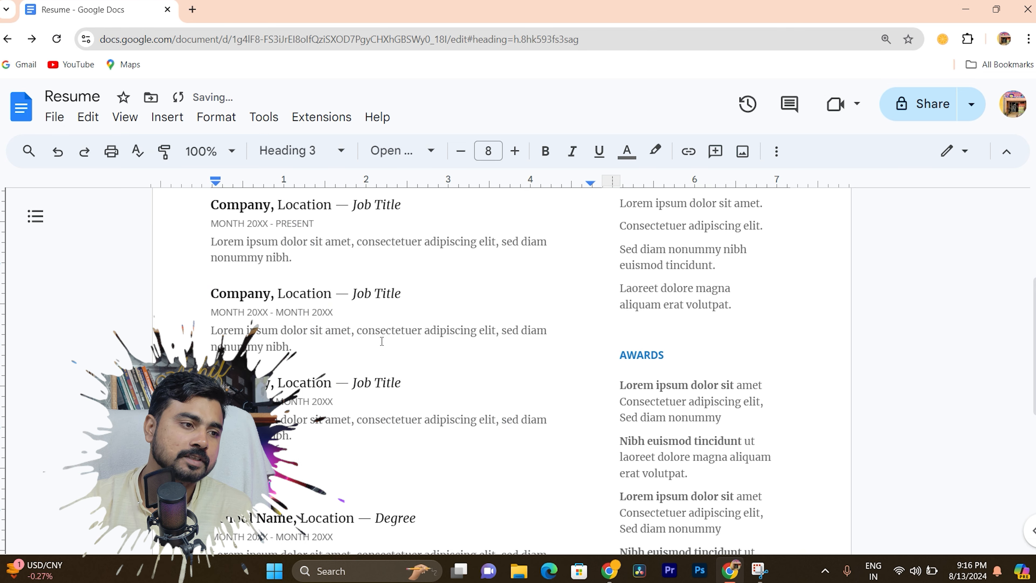
scroll(382, 341, "down", 6)
scroll(450, 292, "up", 9)
scroll(296, 264, "down", 2)
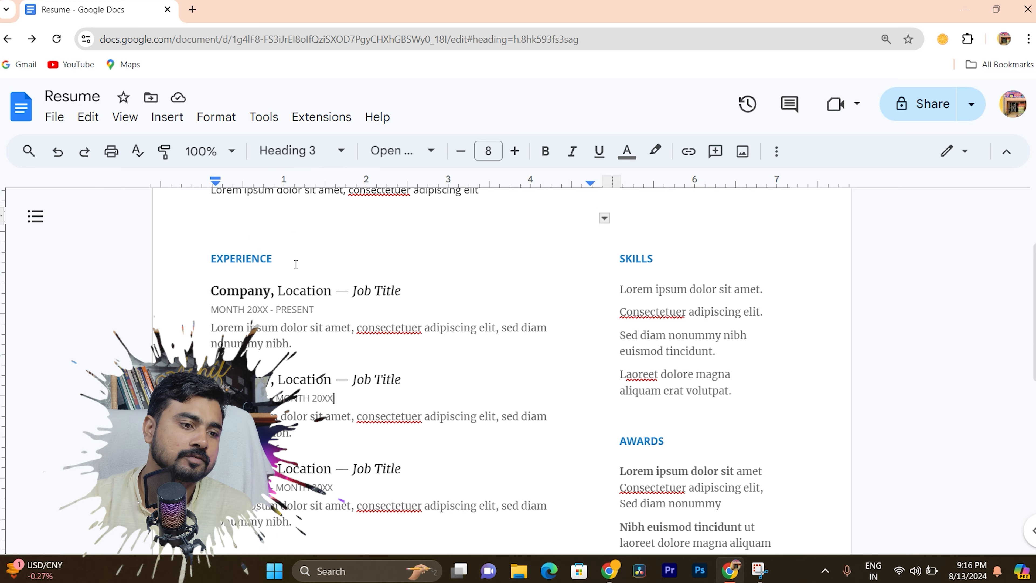
scroll(296, 265, "up", 3)
Step: Open the page setup of Resume and review what it applies to, keeping Whole document
left_click(61, 121)
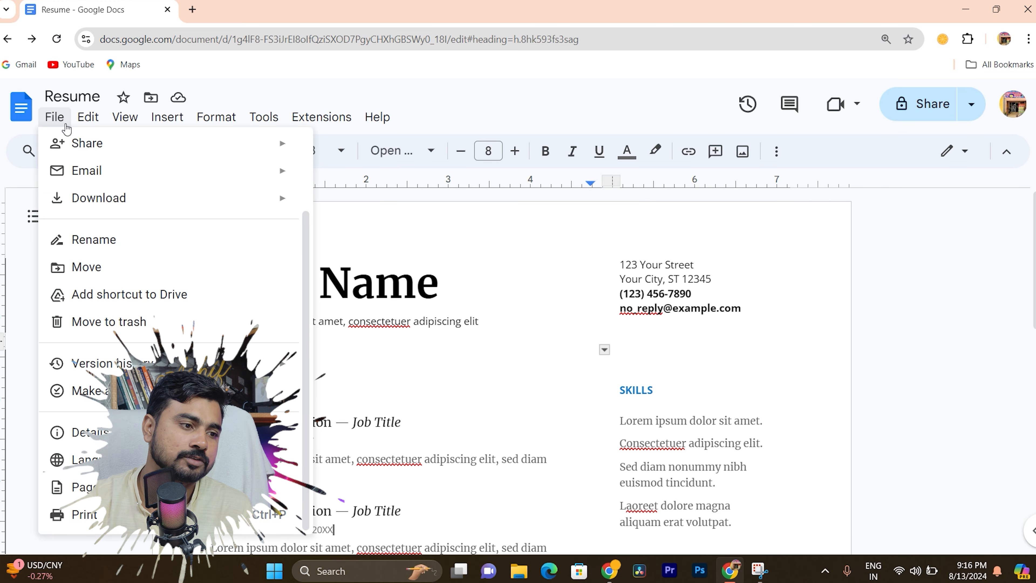
mouse_move(286, 459)
scroll(417, 338, "up", 5)
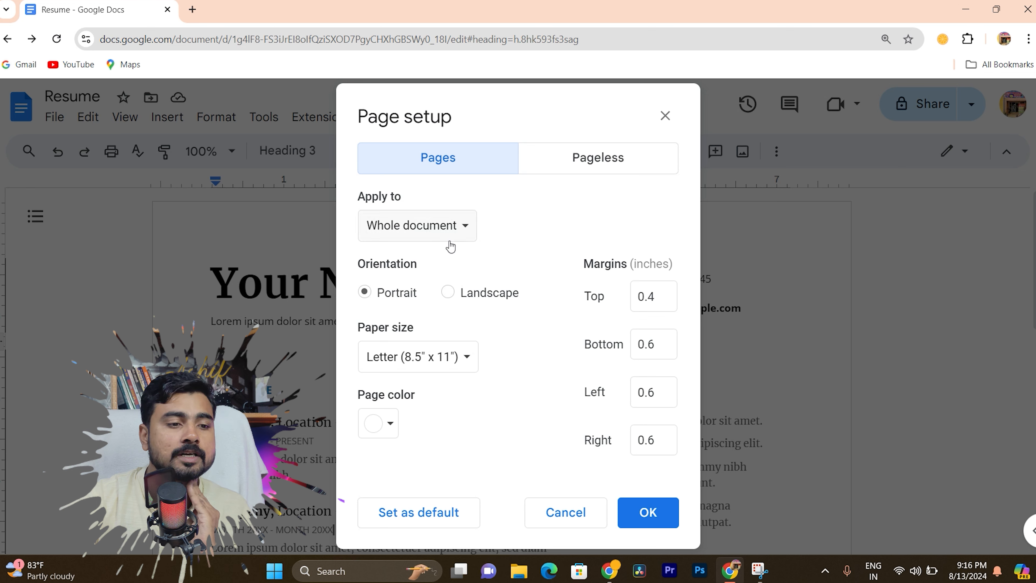
left_click(458, 225)
left_click(450, 232)
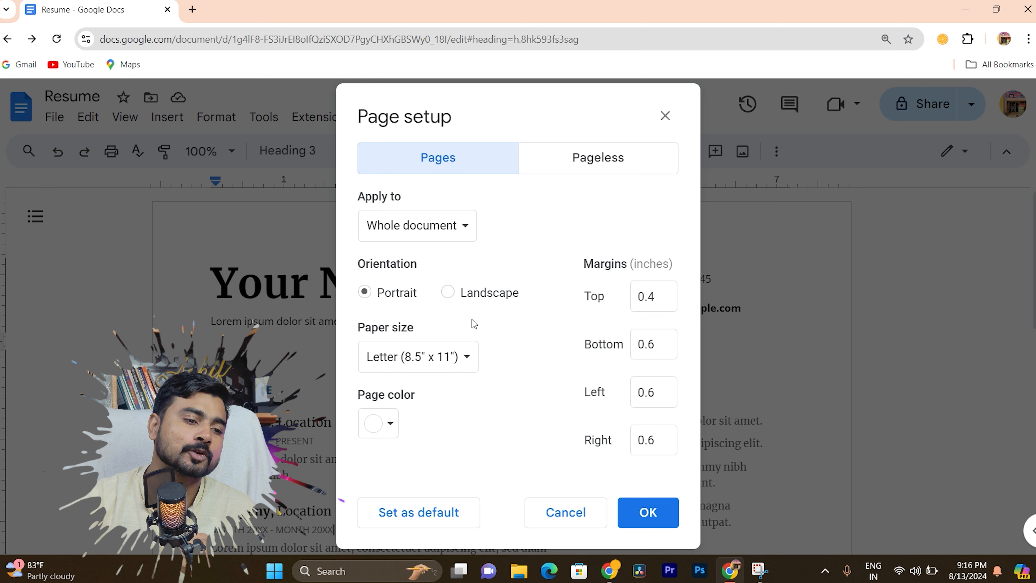
Step: Try the Landscape orientation, return to Portrait, and view the paper size choices without changing Letter
left_click(460, 290)
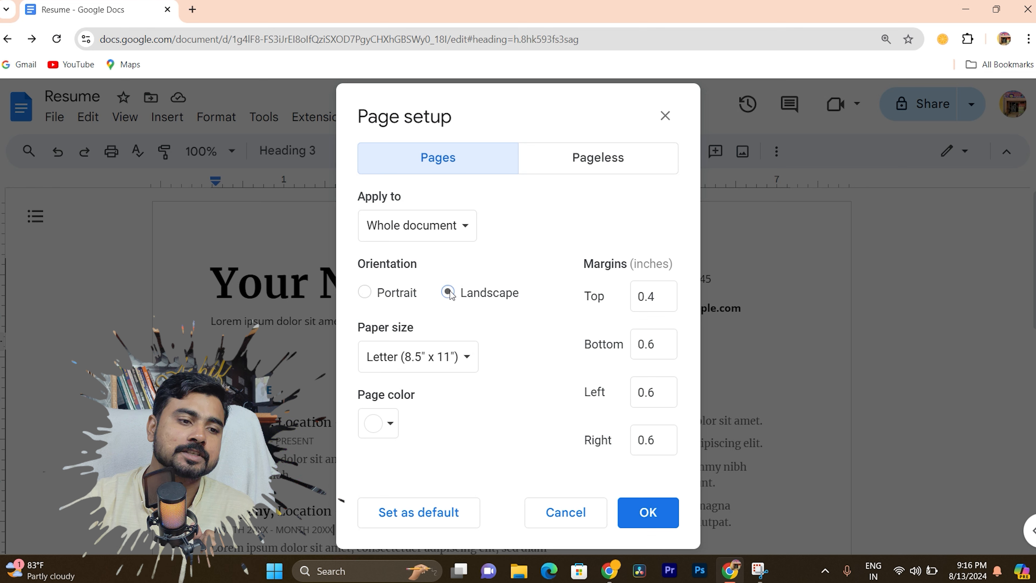
left_click(386, 294)
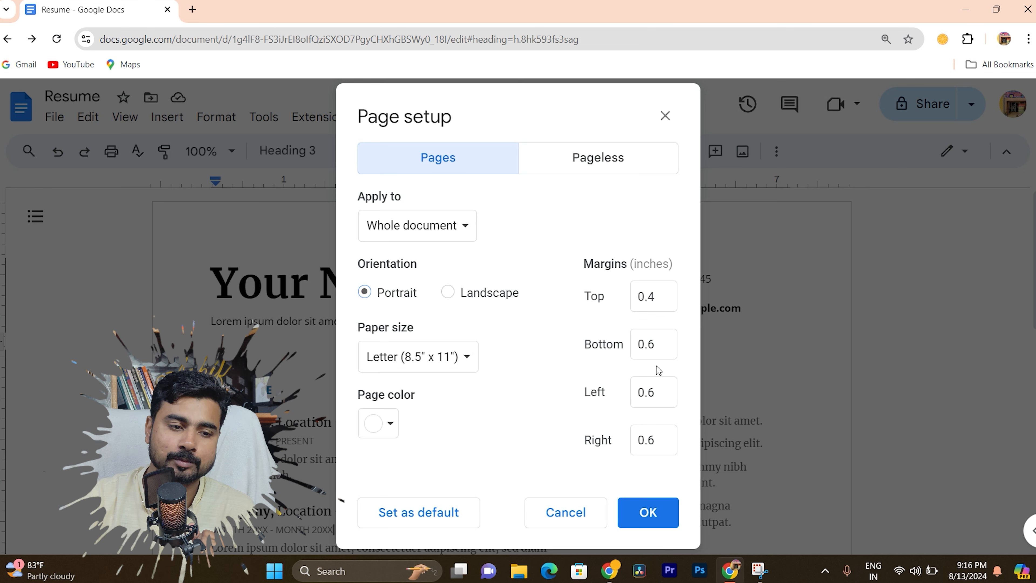
left_click(469, 360)
left_click(538, 378)
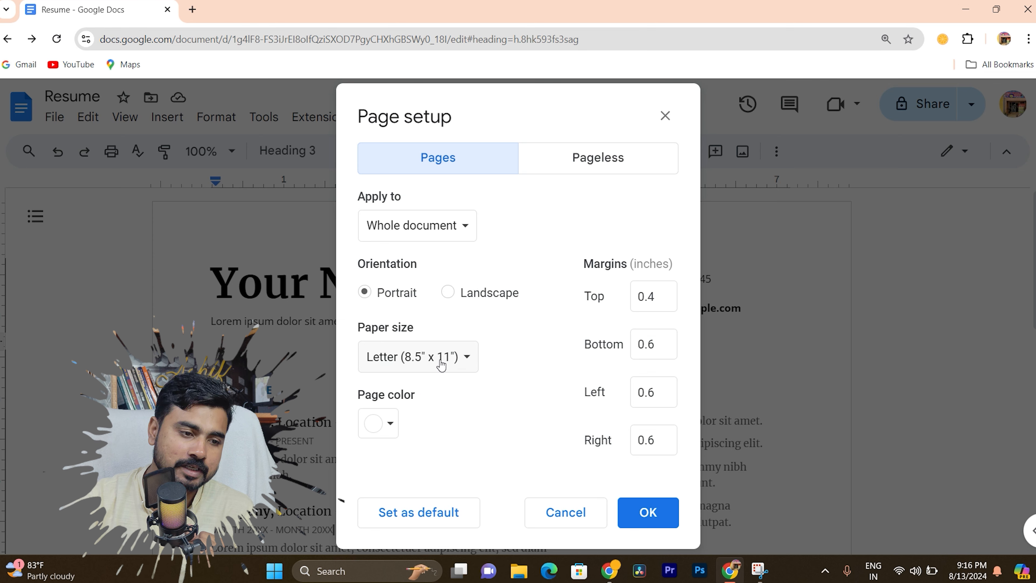
Step: Set the page color to yellow and apply the page setup to the whole document
left_click(388, 425)
left_click(434, 293)
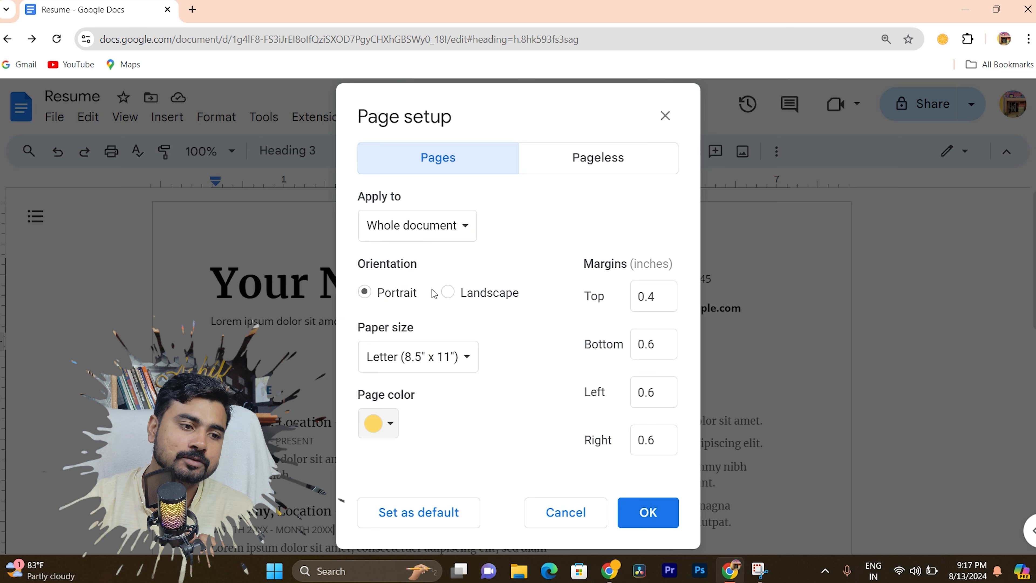
key("Return")
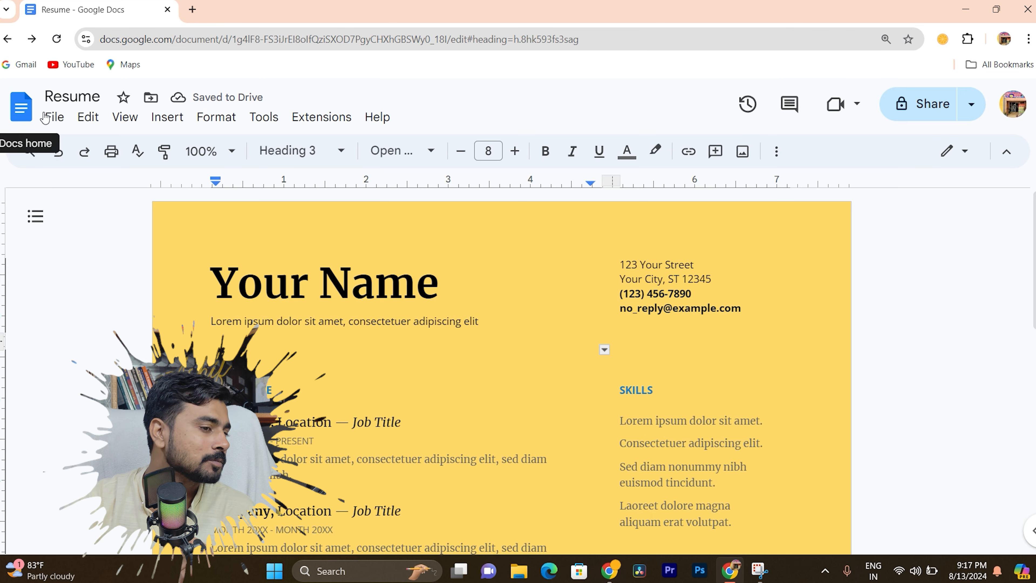
Step: View the print preview of Resume and close it without printing
left_click(54, 117)
left_click(83, 514)
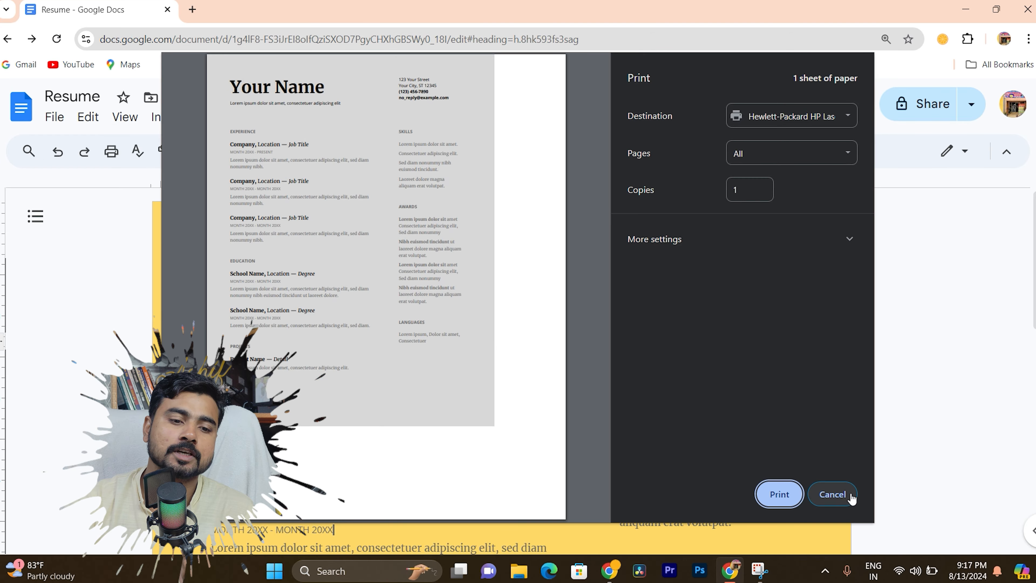
left_click(834, 494)
Step: Try the Default scale in the additional print settings of Resume, and cancel printing
left_click(55, 117)
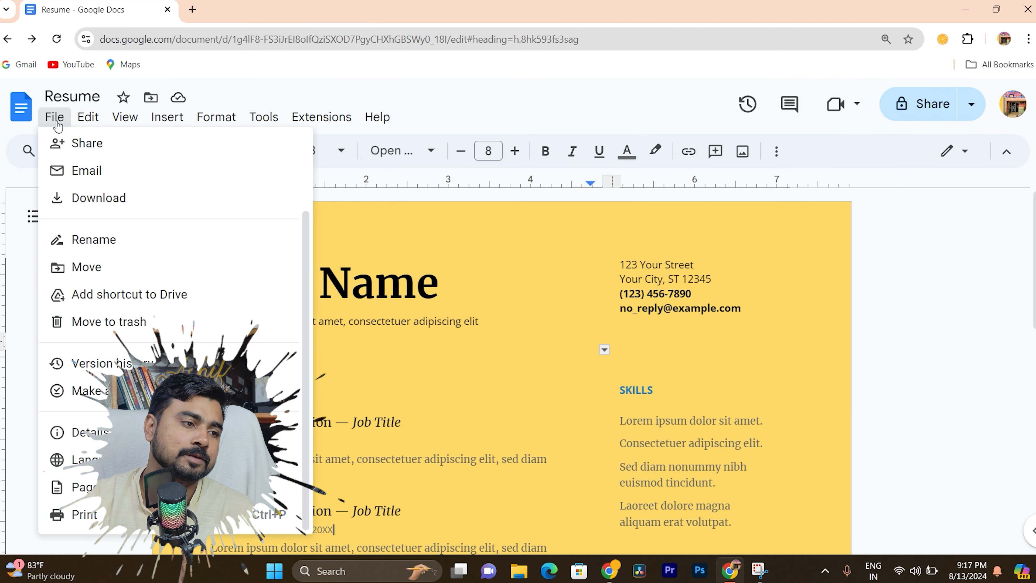
left_click(84, 514)
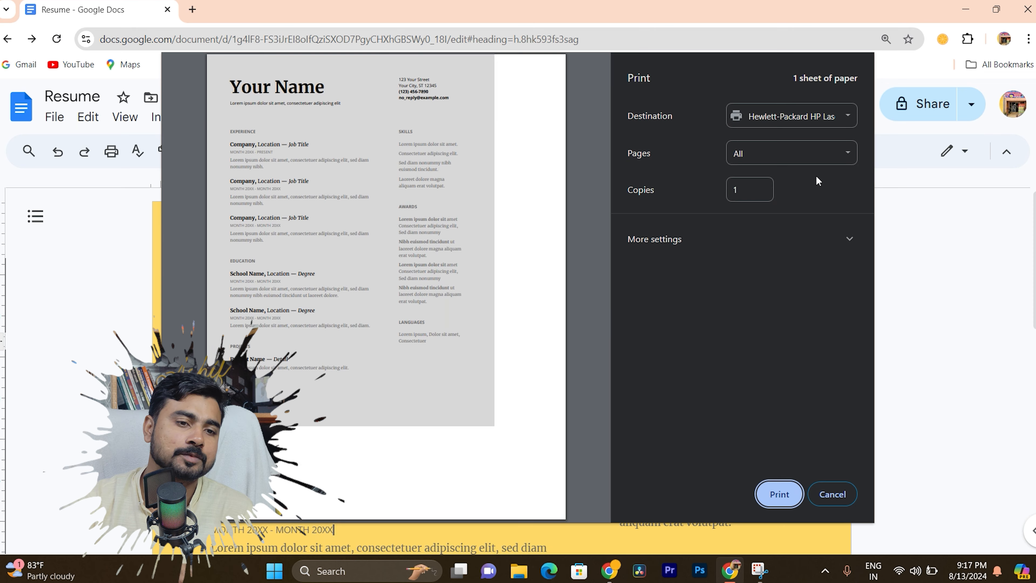
left_click(843, 245)
scroll(816, 308, "down", 2)
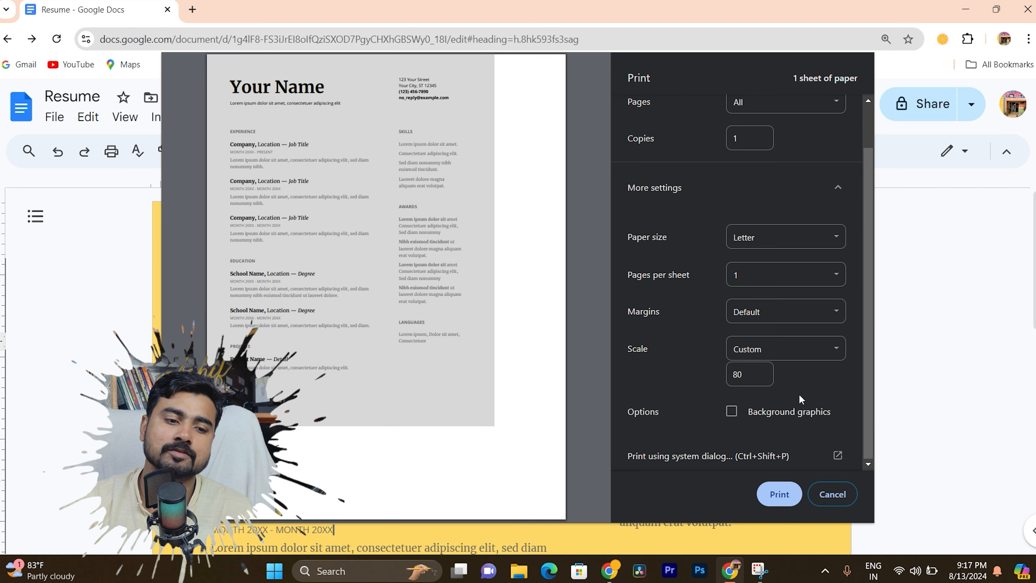
left_click(782, 359)
left_click(775, 365)
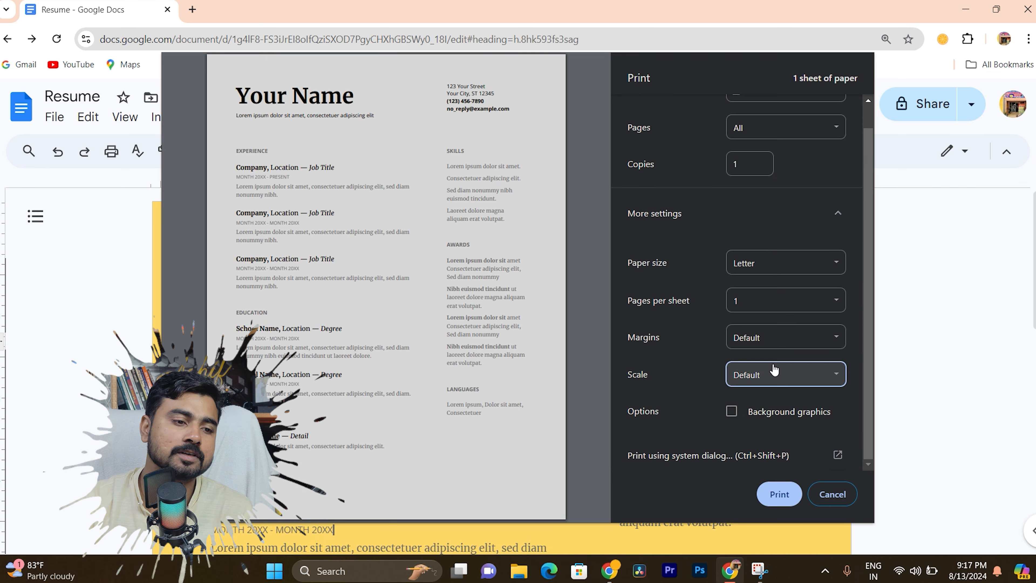
left_click(833, 494)
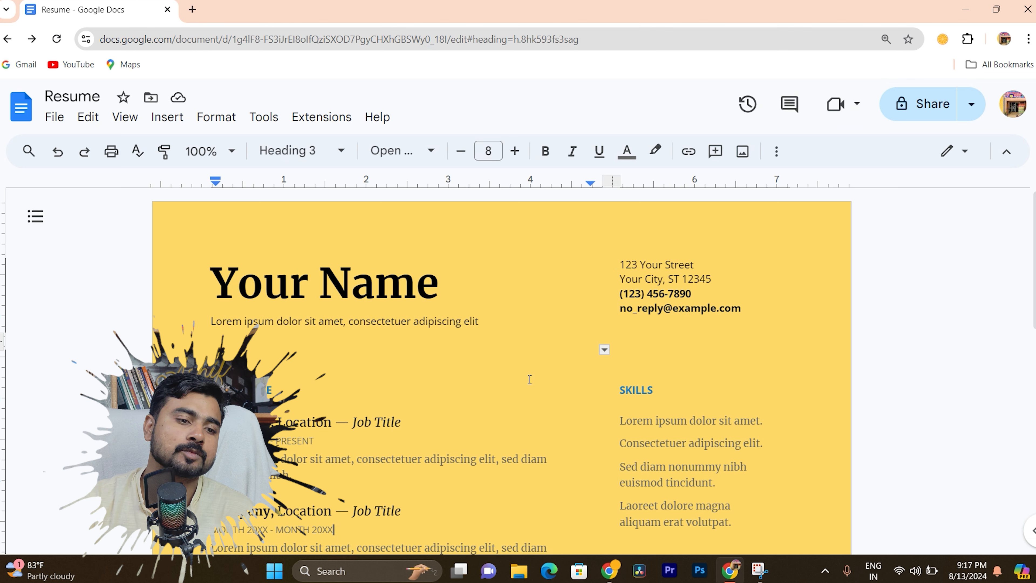
left_click(54, 117)
left_click(121, 356)
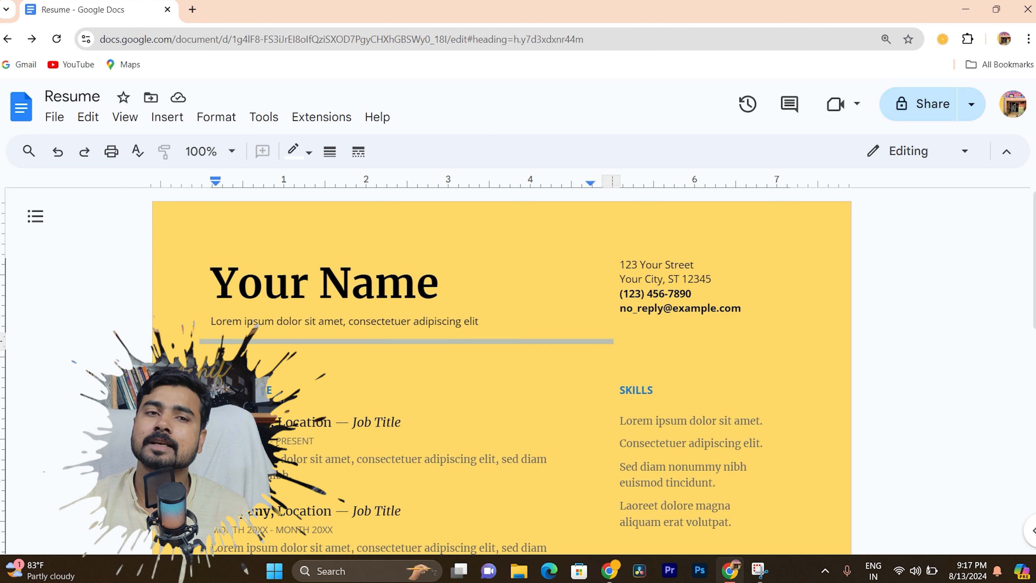
left_click(45, 116)
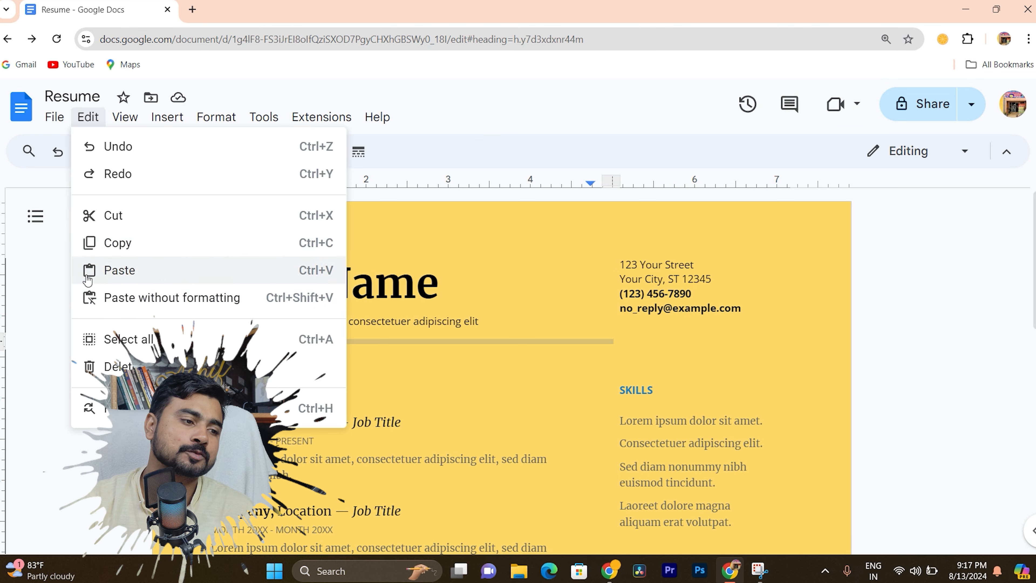